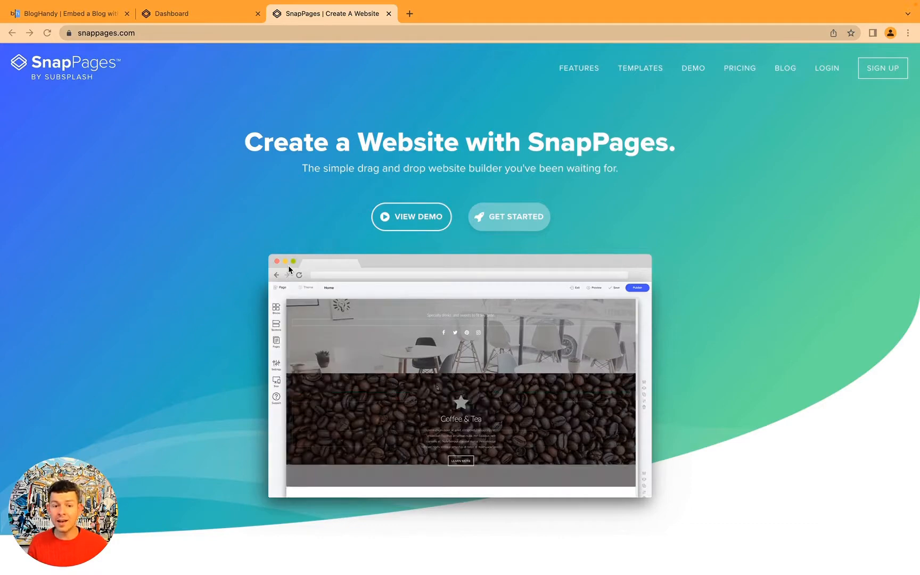
Look over the SnapPages home page, including its website templates and press quotes.
{"action": "scroll", "coordinate": [288, 265], "scroll_direction": "down", "scroll_amount": 1}
{"action": "scroll", "coordinate": [288, 265], "scroll_direction": "down", "scroll_amount": 5}
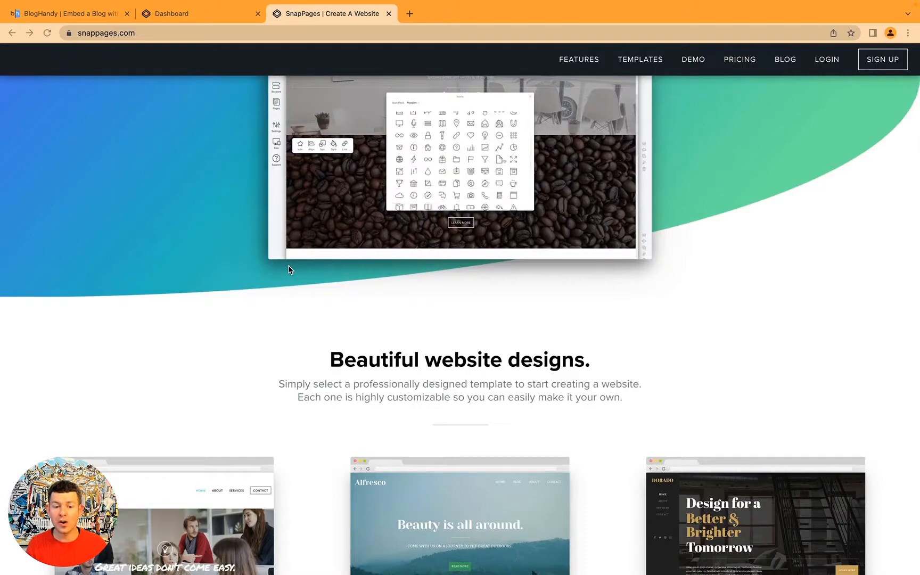
{"action": "scroll", "coordinate": [289, 265], "scroll_direction": "down", "scroll_amount": 8}
{"action": "scroll", "coordinate": [289, 266], "scroll_direction": "down", "scroll_amount": 1}
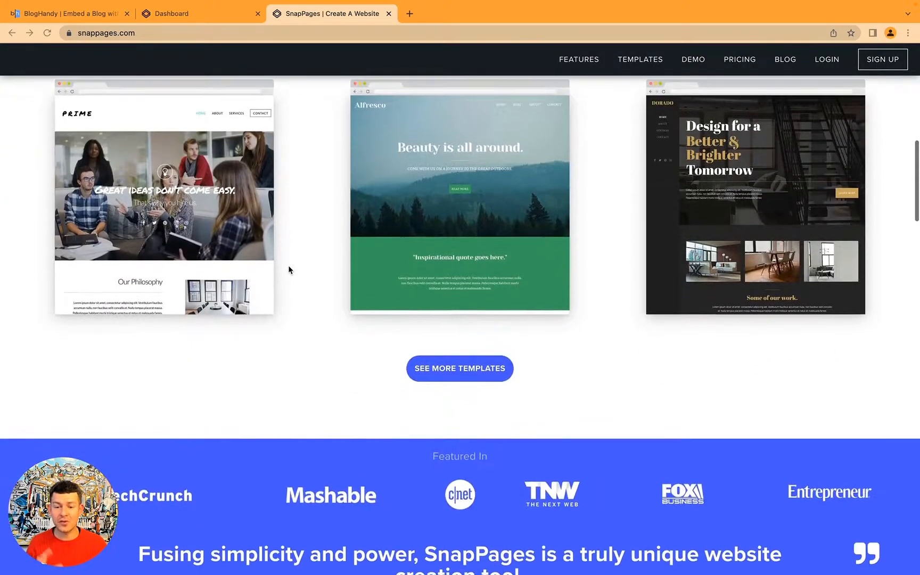
{"action": "scroll", "coordinate": [288, 266], "scroll_direction": "down", "scroll_amount": 10}
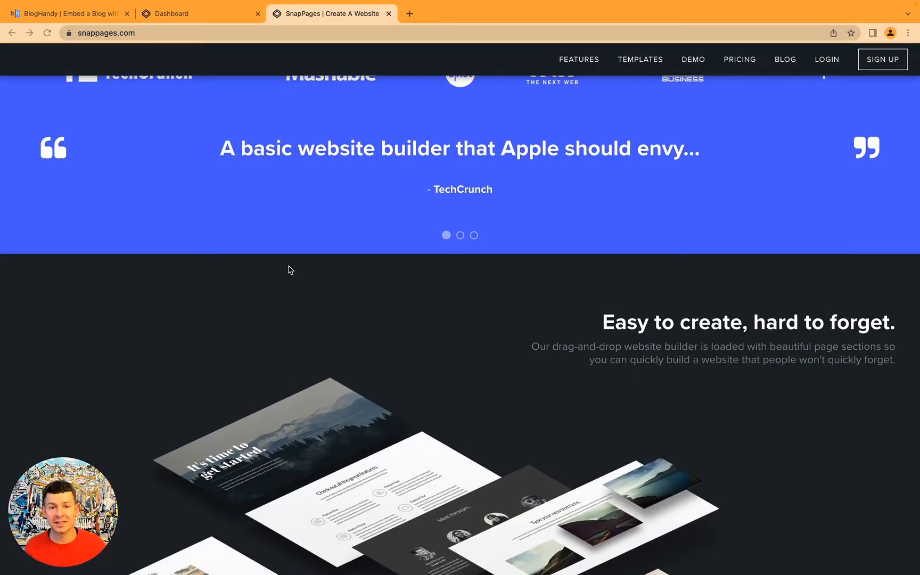
{"action": "scroll", "coordinate": [290, 269], "scroll_direction": "up", "scroll_amount": 18}
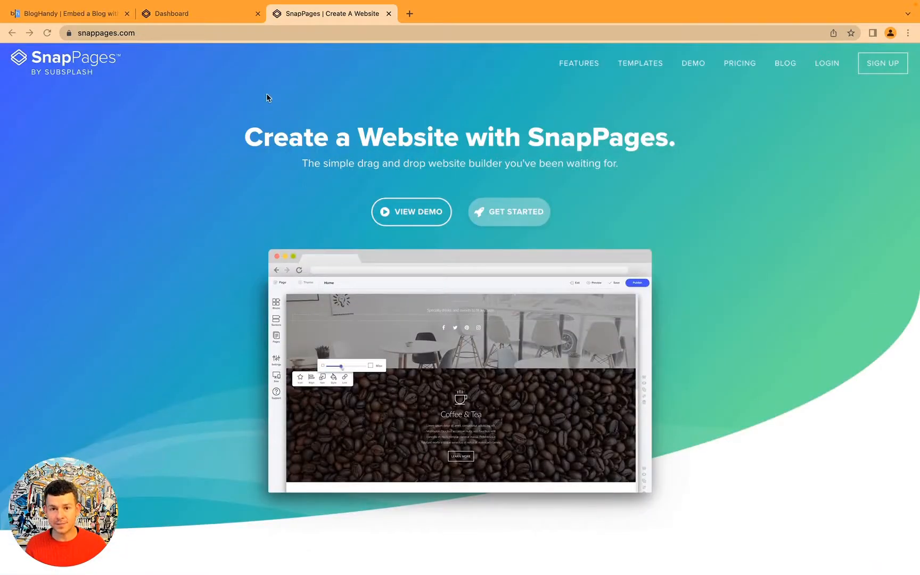
Create a new page titled "My Coffee Blog" from the pages area of the SnapPages dashboard.
{"action": "left_click", "coordinate": [184, 15]}
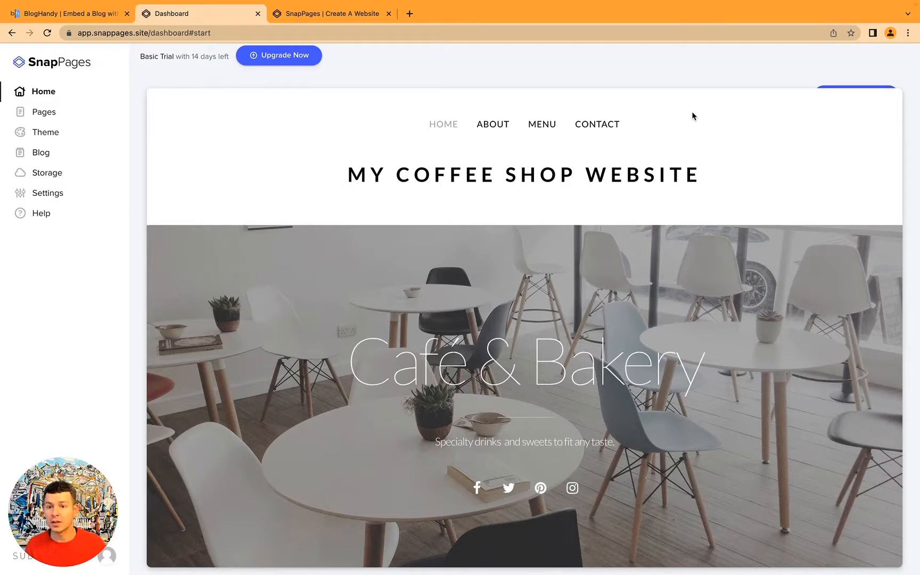
{"action": "left_click", "coordinate": [49, 121]}
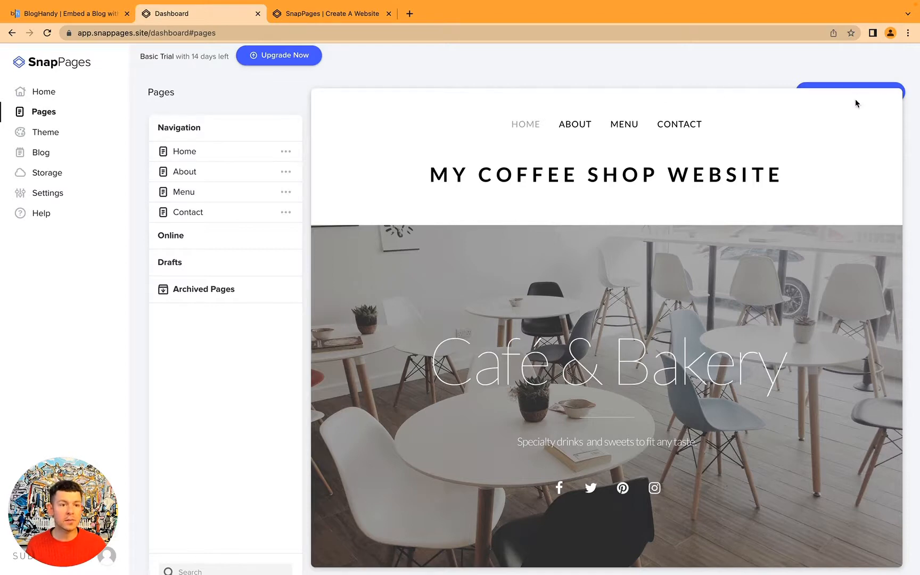
{"action": "left_click", "coordinate": [872, 91]}
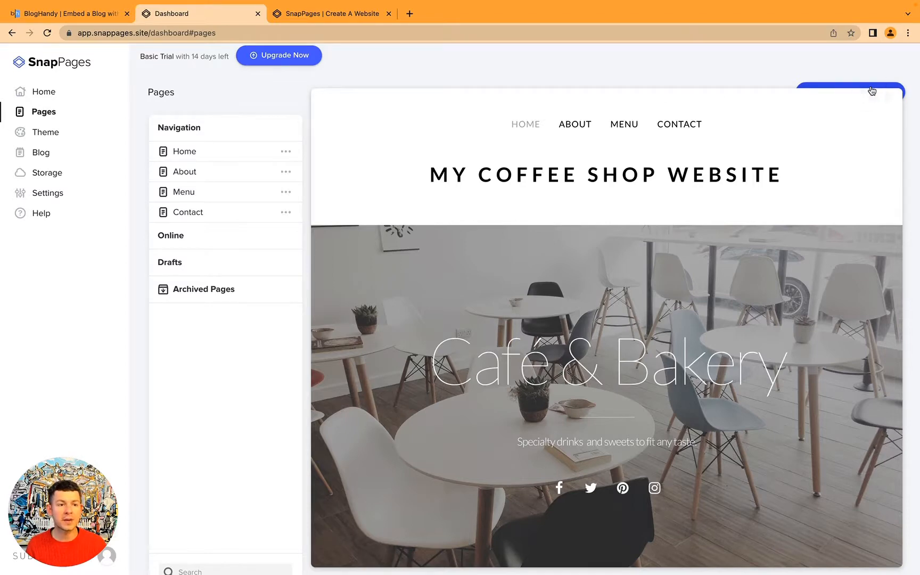
{"action": "left_click_drag", "start_coordinate": [335, 244], "coordinate": [351, 220]}
{"action": "left_click", "coordinate": [424, 290]}
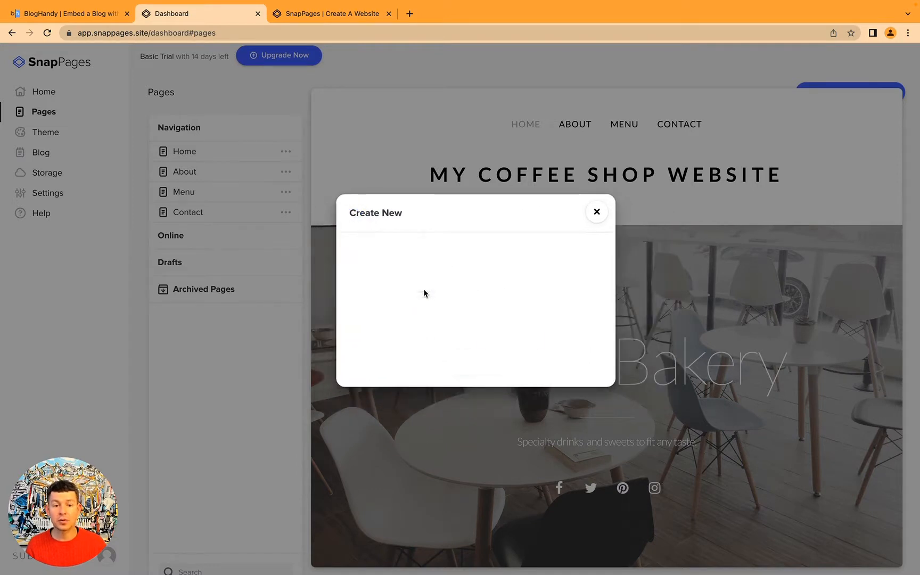
{"action": "left_click", "coordinate": [490, 298]}
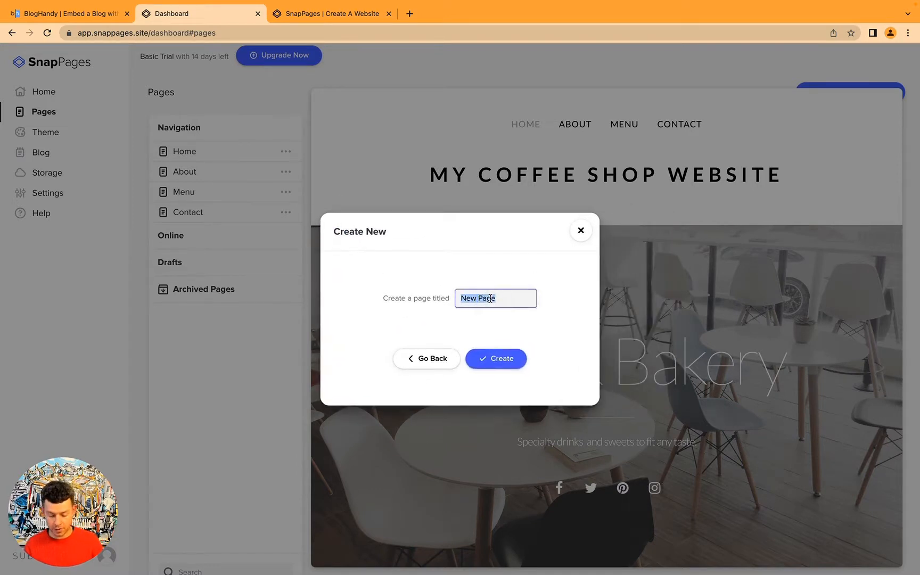
{"action": "type", "text": "My Coffee Blog"}
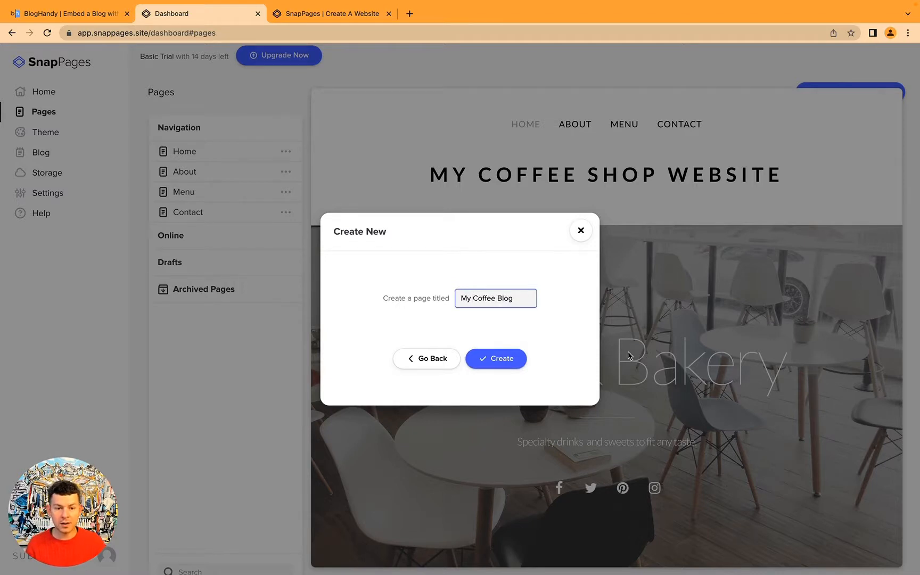
{"action": "left_click", "coordinate": [508, 360]}
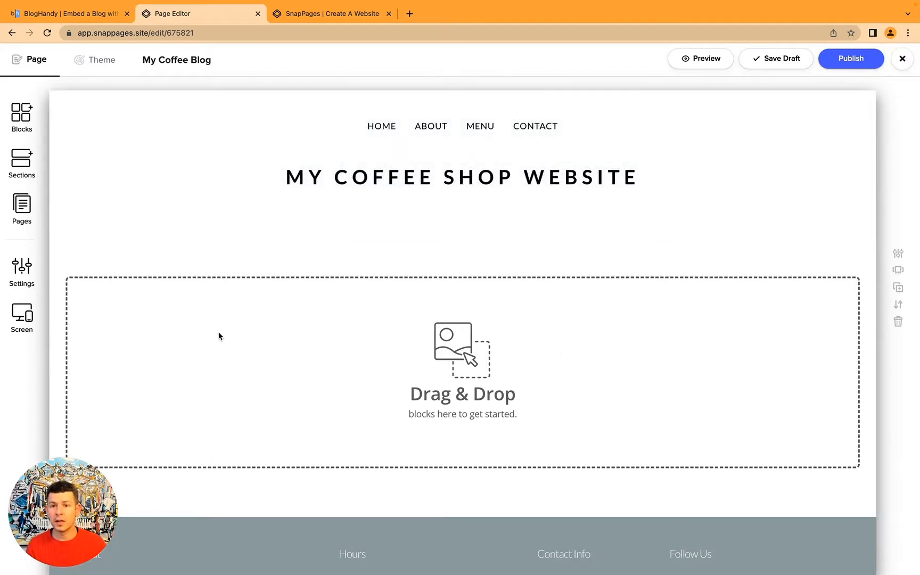
Add a Code block to the empty content area of the My Coffee Blog page.
{"action": "left_click", "coordinate": [15, 117]}
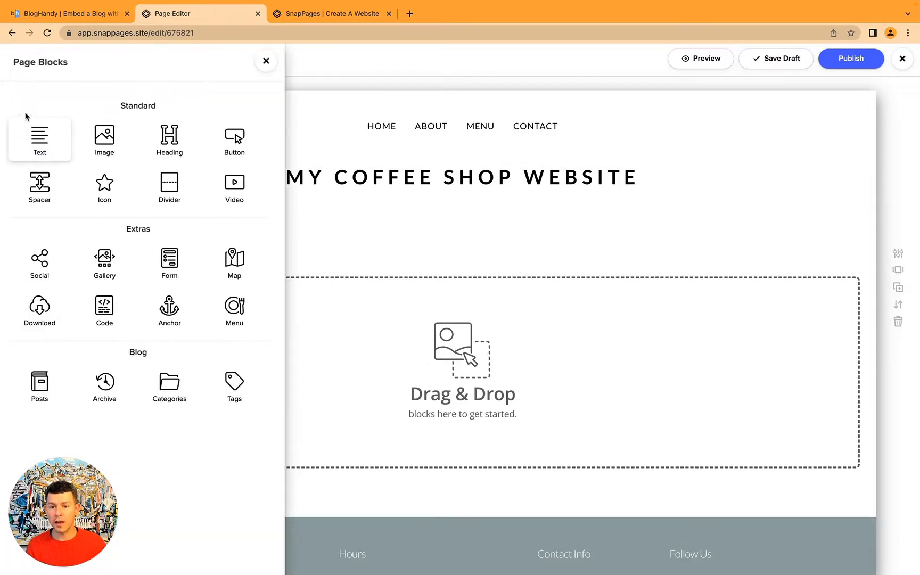
{"action": "left_click", "coordinate": [104, 318]}
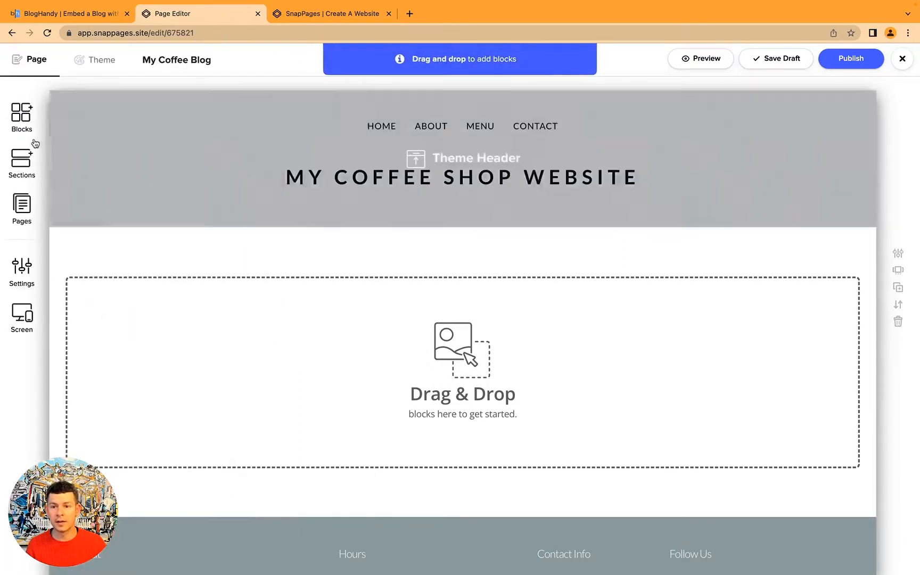
{"action": "left_click", "coordinate": [28, 127]}
{"action": "left_click", "coordinate": [22, 117]}
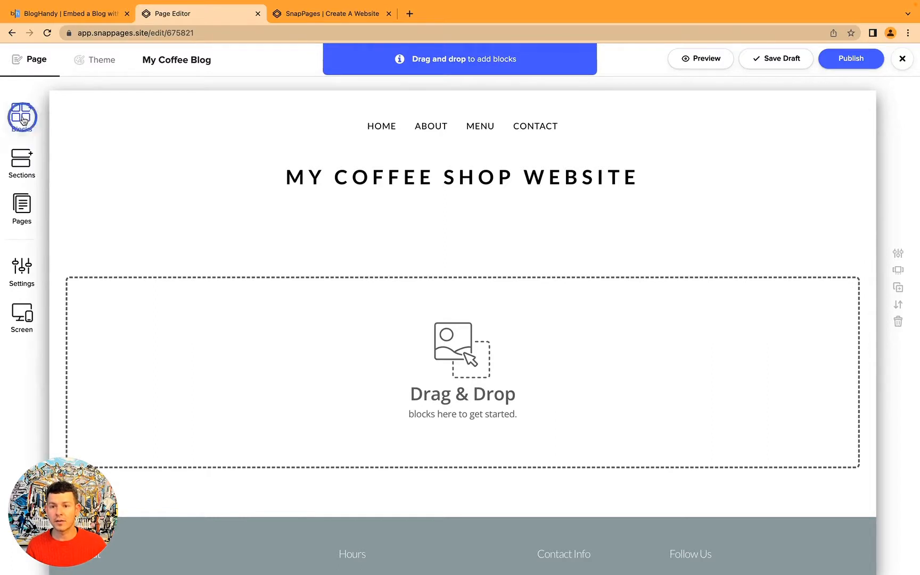
{"action": "left_click_drag", "start_coordinate": [103, 316], "coordinate": [450, 359]}
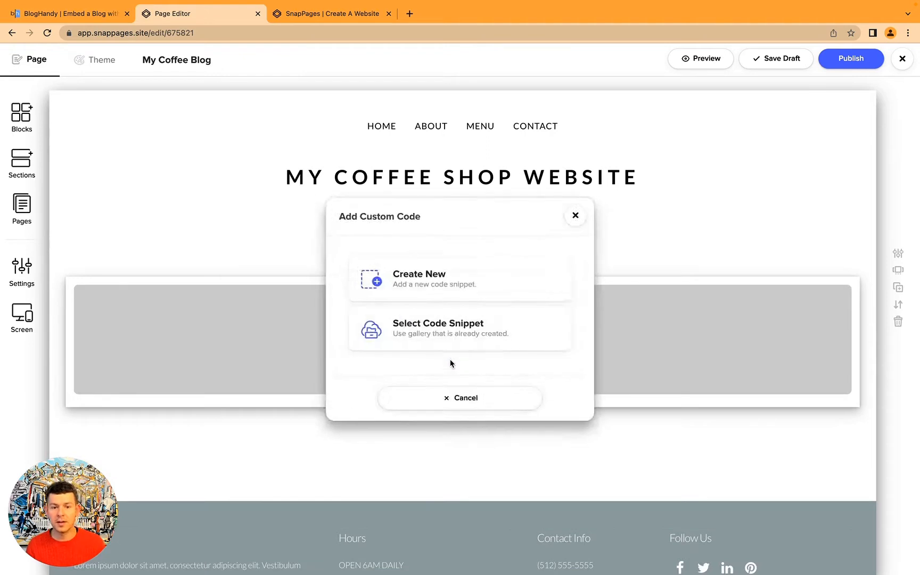
Create a new custom code snippet titled "BlogHandy Code Snippet".
{"action": "left_click", "coordinate": [457, 277]}
{"action": "triple_click", "coordinate": [135, 126]}
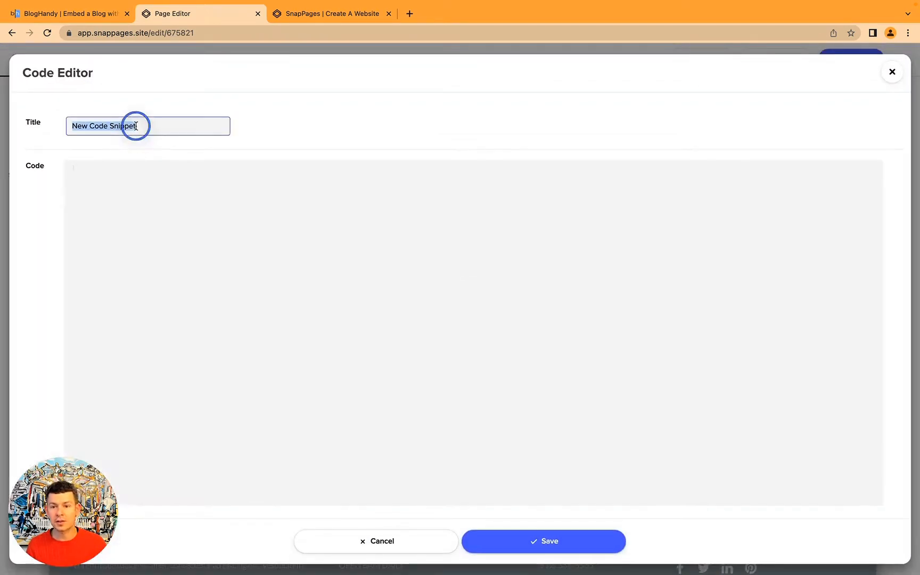
{"action": "type", "text": "BlogHandy"}
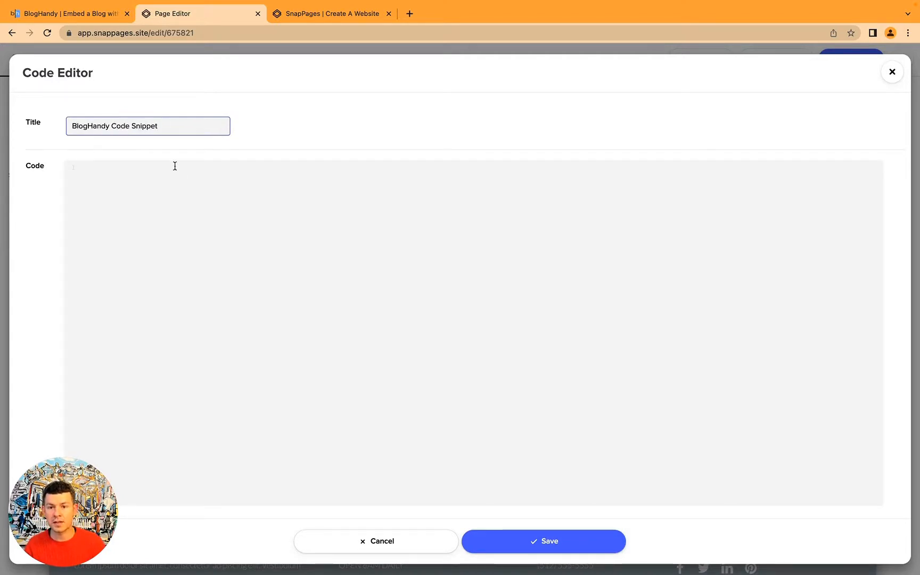
{"action": "left_click", "coordinate": [184, 182]}
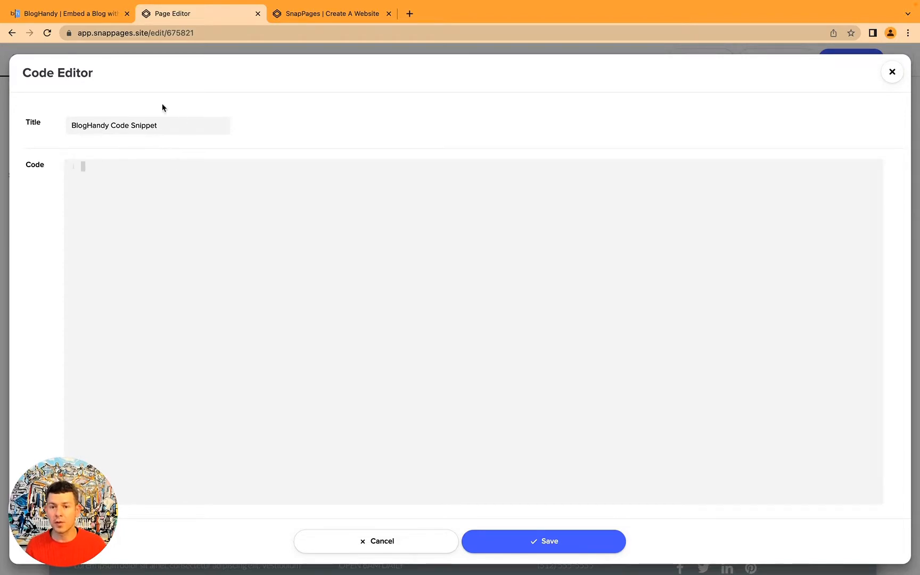
Copy the Step 1 script from BlogHandy's Getting Started page and paste it into the SnapPages snippet's code.
{"action": "left_click", "coordinate": [85, 11]}
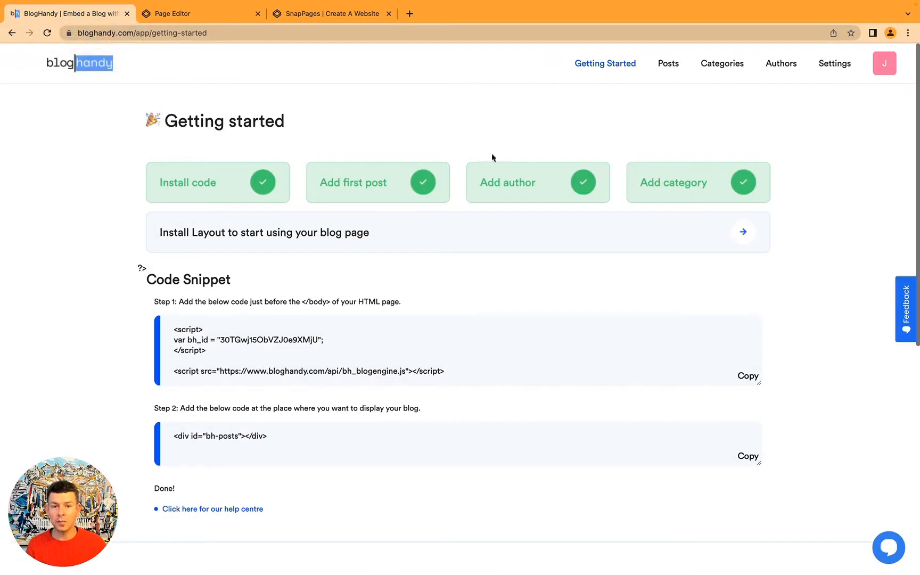
{"action": "left_click", "coordinate": [629, 62]}
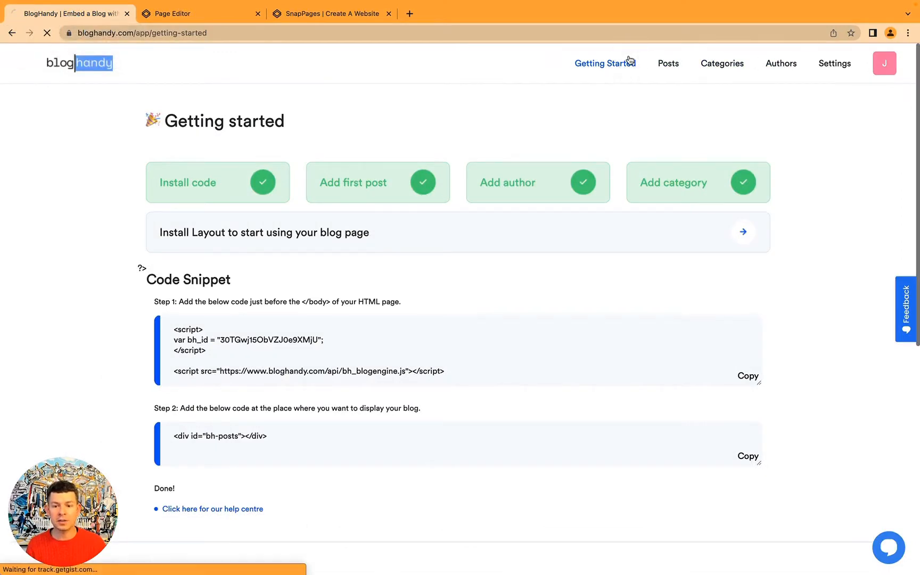
{"action": "left_click_drag", "start_coordinate": [140, 283], "coordinate": [267, 283]}
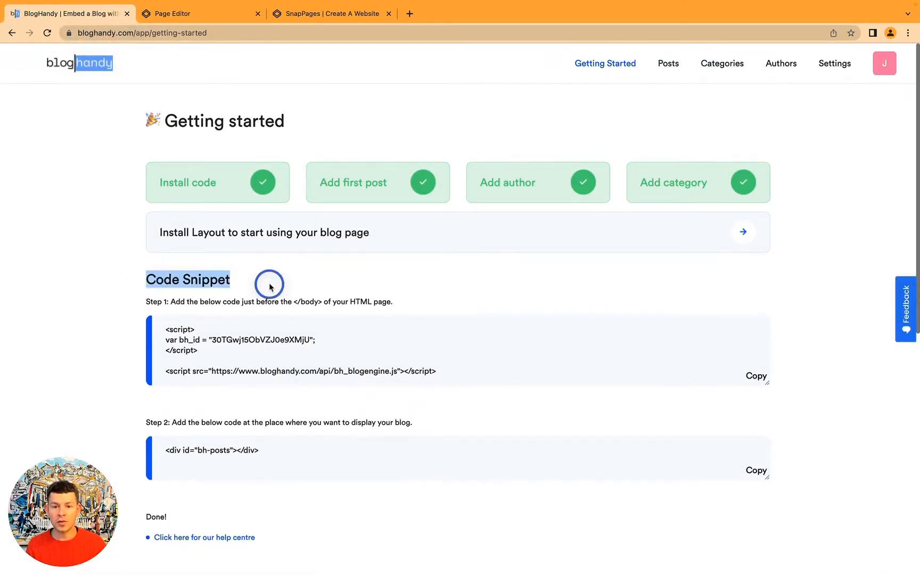
{"action": "left_click", "coordinate": [269, 287]}
{"action": "left_click", "coordinate": [358, 342]}
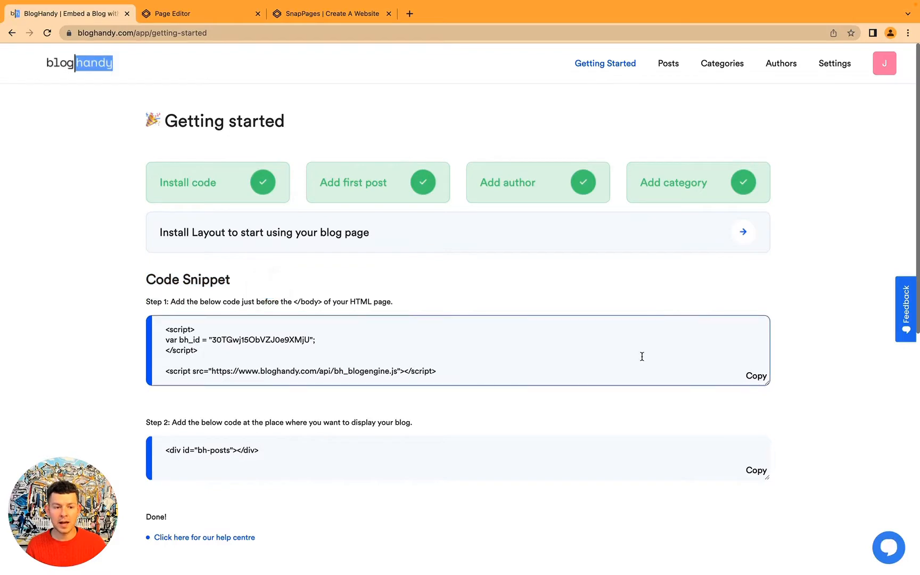
{"action": "left_click", "coordinate": [753, 376]}
{"action": "left_click", "coordinate": [757, 379]}
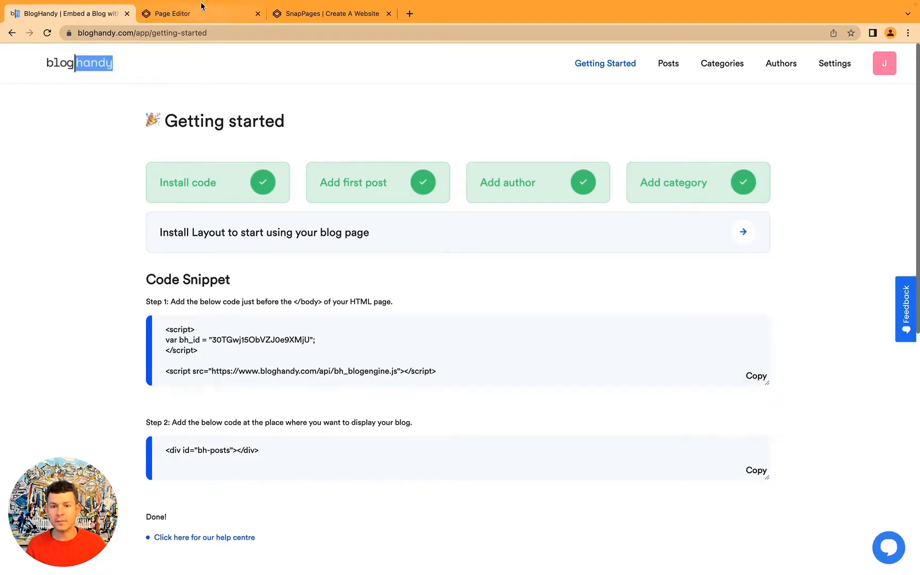
{"action": "left_click", "coordinate": [202, 43]}
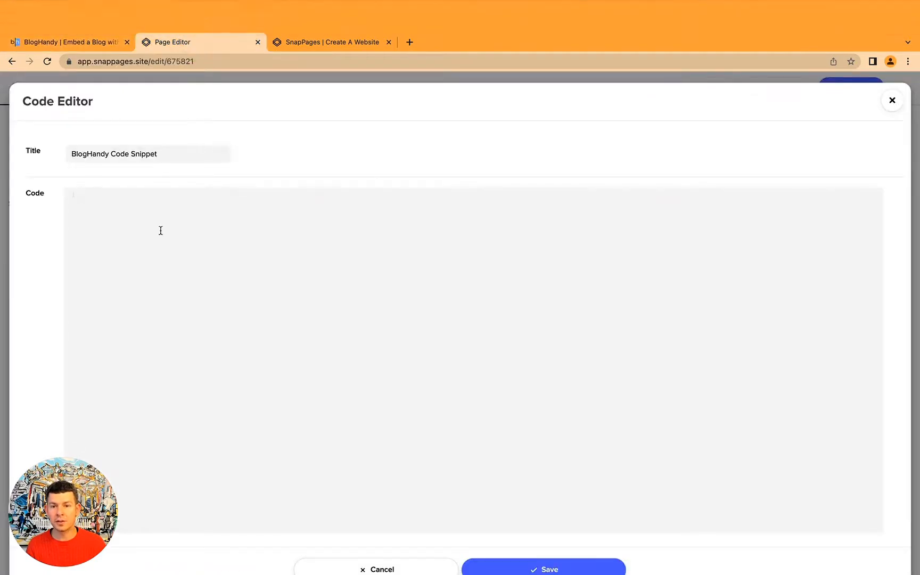
{"action": "left_click", "coordinate": [163, 245]}
{"action": "key", "text": "super+v"}
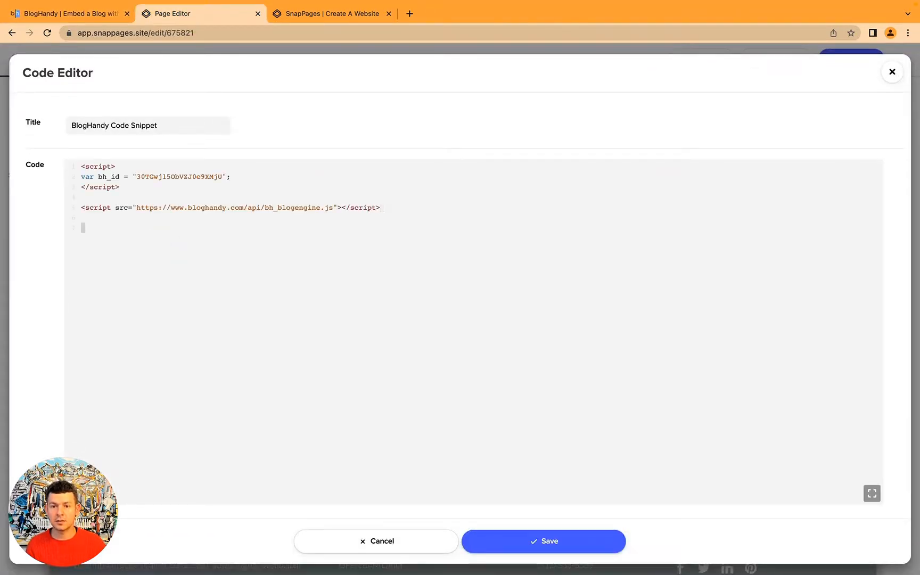
Copy BlogHandy's Step 2 code, <div id="bh-posts"></div>, below the script in the SnapPages snippet and save the snippet.
{"action": "left_click", "coordinate": [75, 13]}
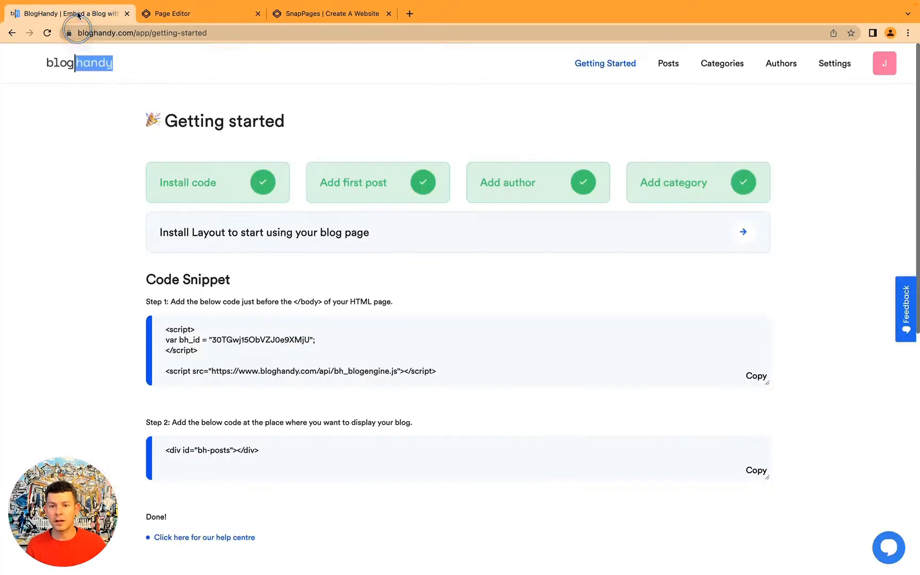
{"action": "left_click", "coordinate": [762, 475]}
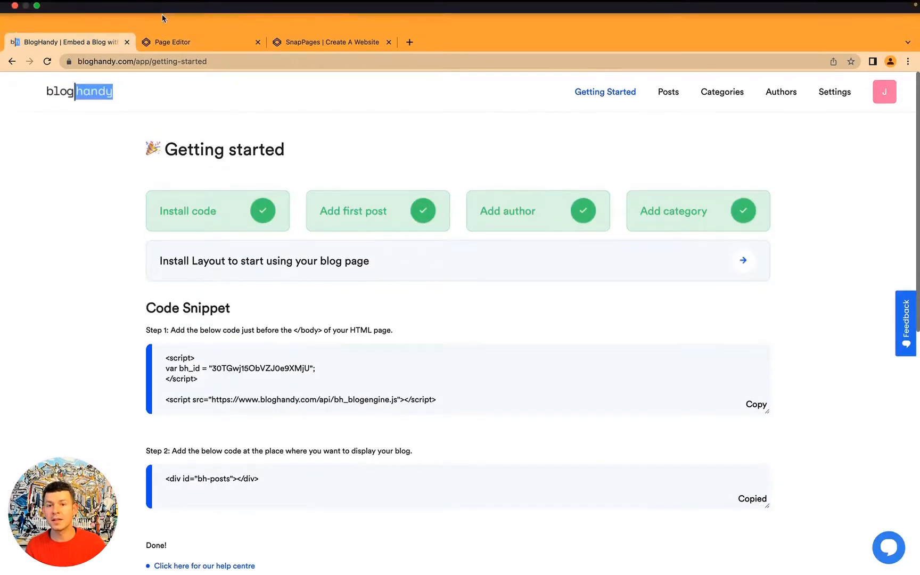
{"action": "left_click", "coordinate": [195, 42]}
{"action": "left_click", "coordinate": [228, 339]}
{"action": "key", "text": "Return"}
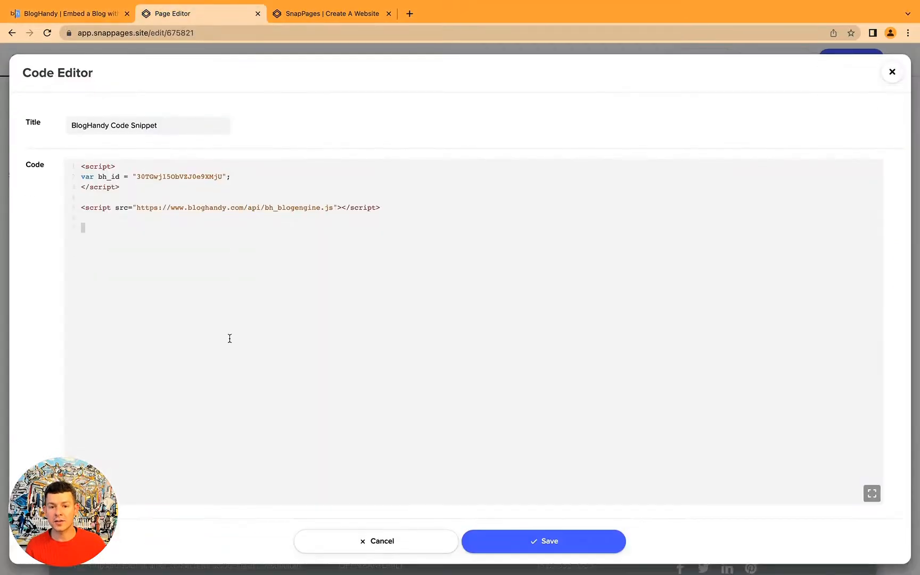
{"action": "key", "text": "super+v"}
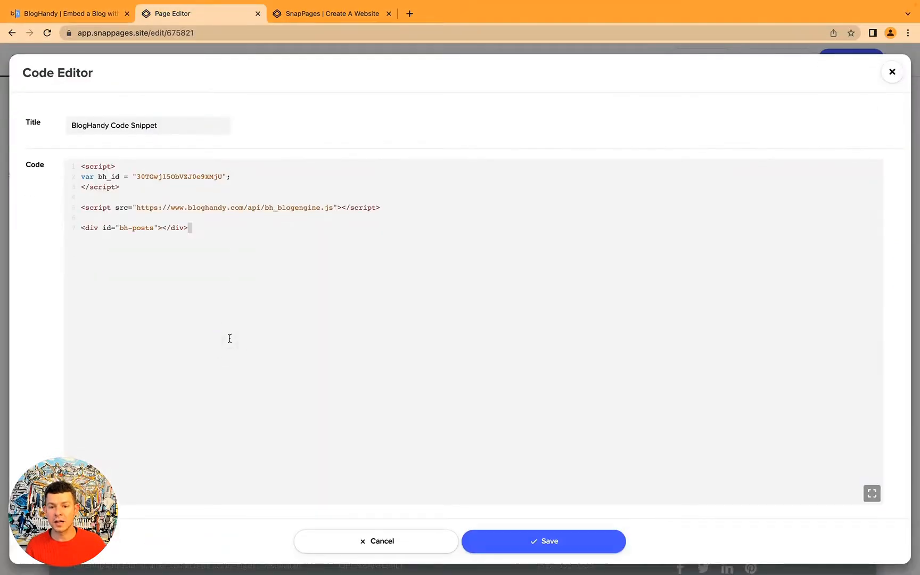
{"action": "left_click", "coordinate": [576, 547]}
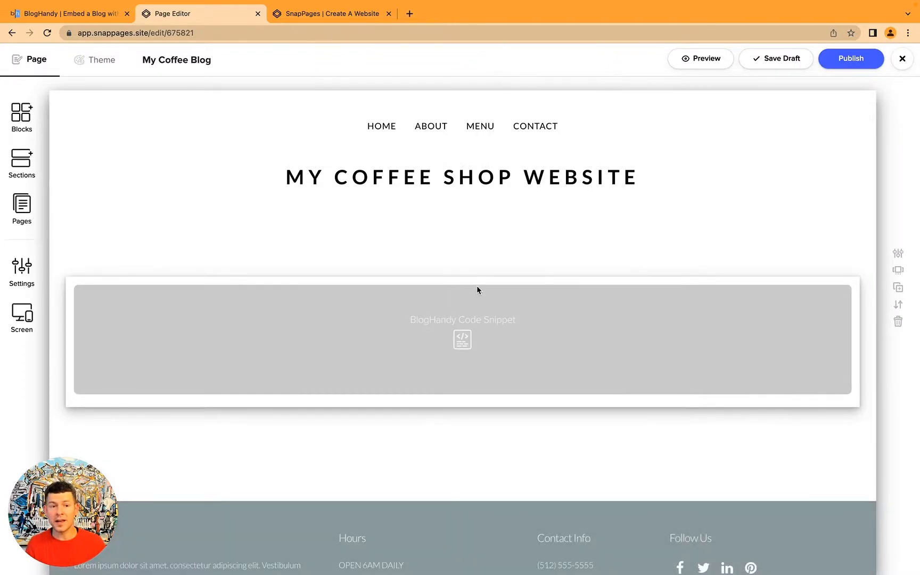
Publish the My Coffee Blog page and return to the site's page list.
{"action": "left_click", "coordinate": [848, 65]}
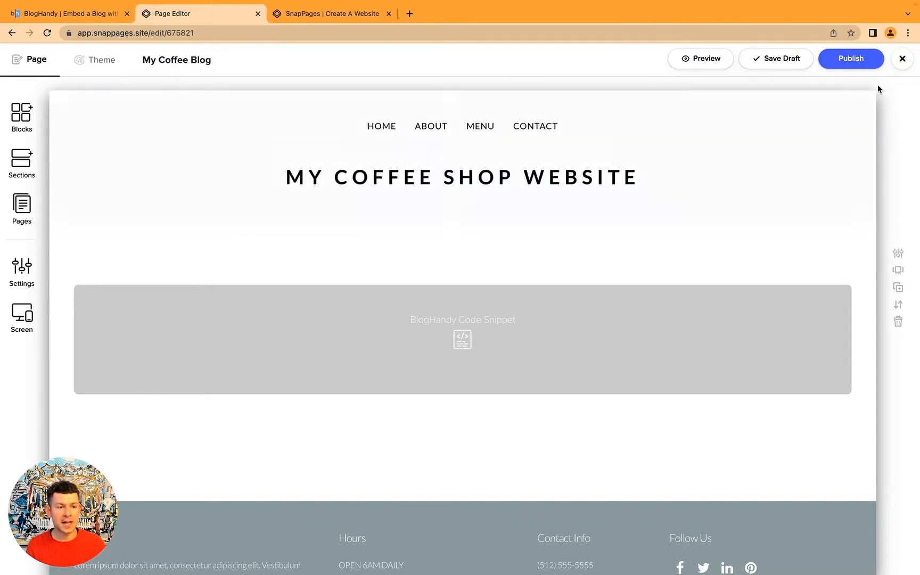
{"action": "left_click", "coordinate": [904, 59]}
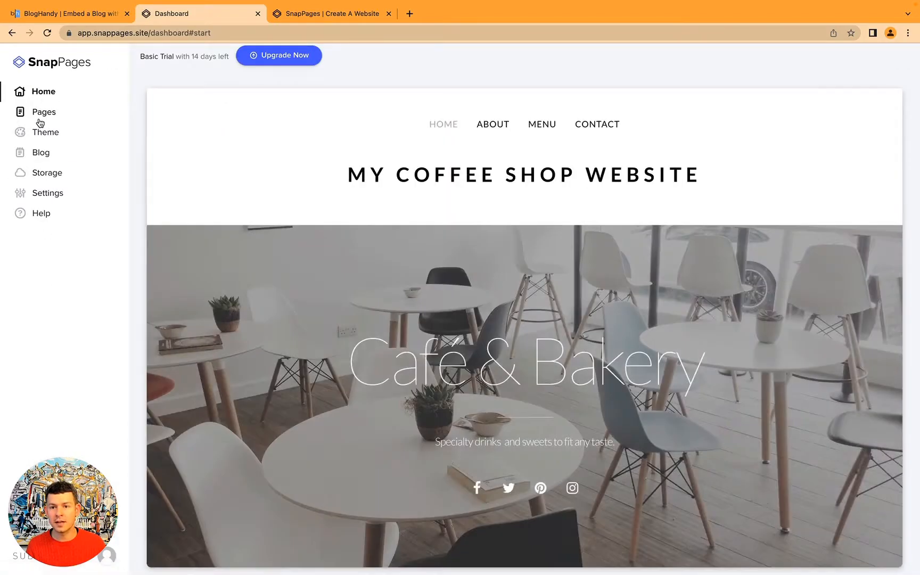
{"action": "left_click", "coordinate": [46, 121]}
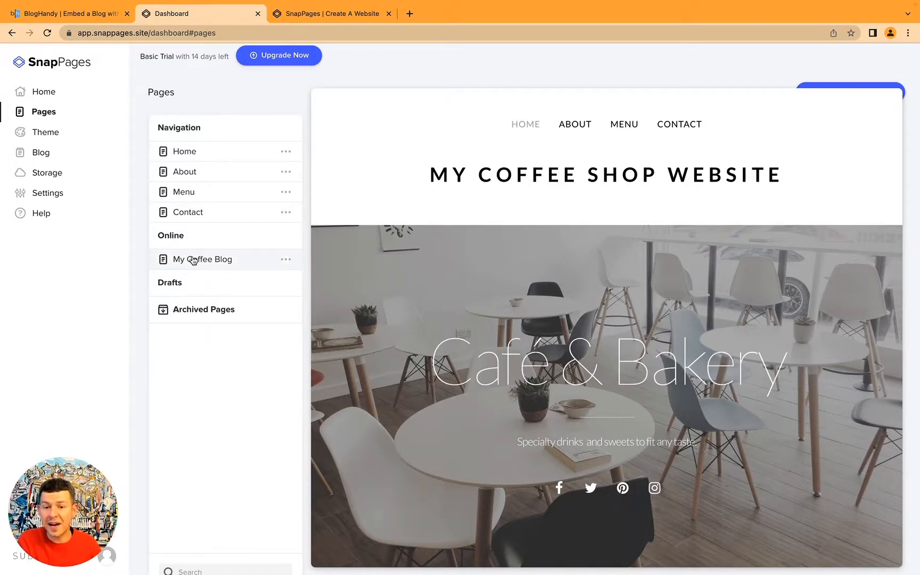
Move the My Coffee Blog page into the site navigation, between About and Menu.
{"action": "left_click_drag", "start_coordinate": [245, 263], "coordinate": [249, 229]}
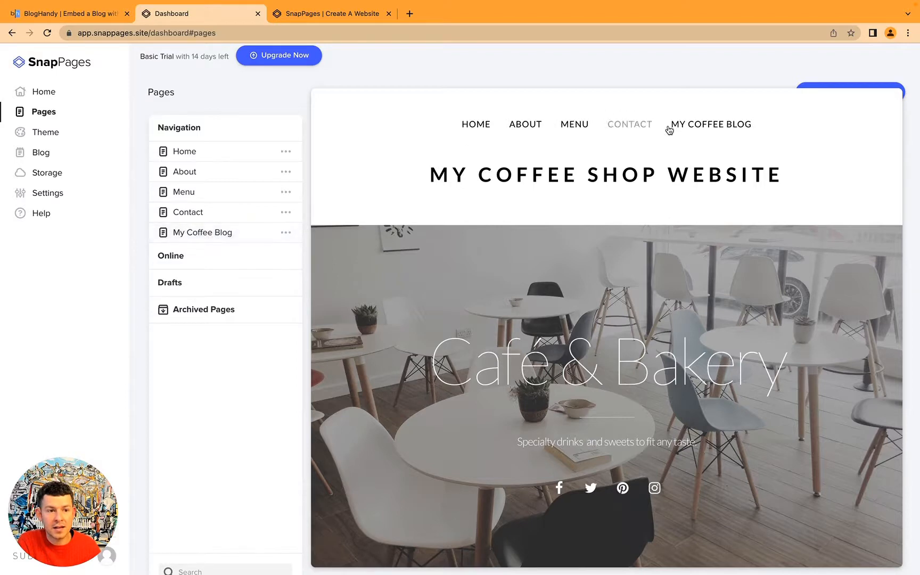
{"action": "left_click", "coordinate": [225, 236]}
{"action": "left_click_drag", "start_coordinate": [225, 236], "coordinate": [233, 190]}
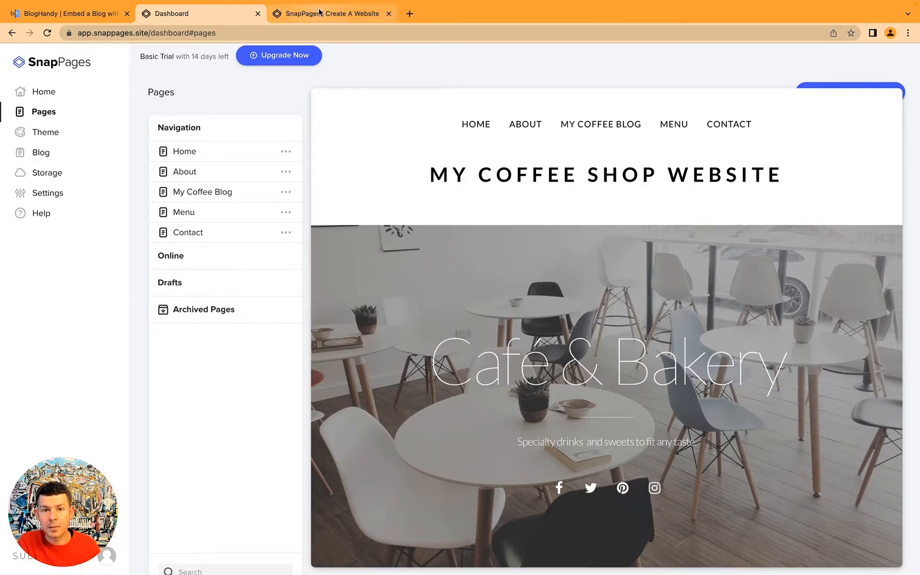
View the live coffee shop website and open its My Coffee Blog page from the site navigation.
{"action": "mouse_move", "coordinate": [43, 533]}
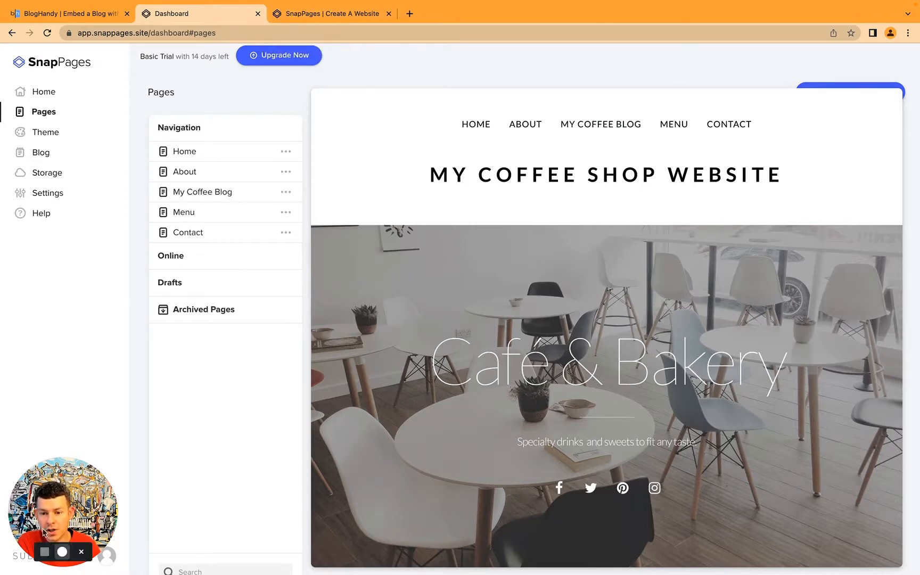
{"action": "left_click_drag", "start_coordinate": [48, 524], "coordinate": [50, 428]}
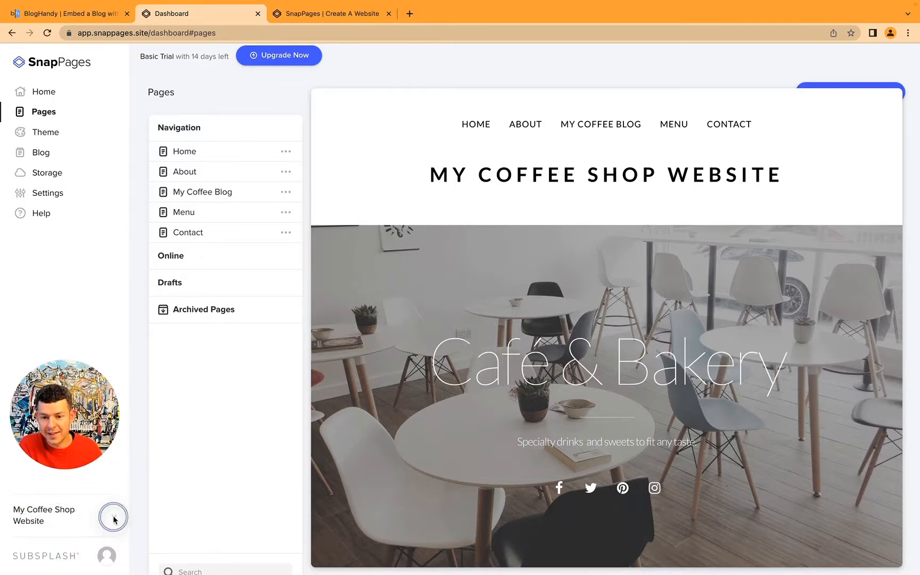
{"action": "left_click", "coordinate": [50, 521]}
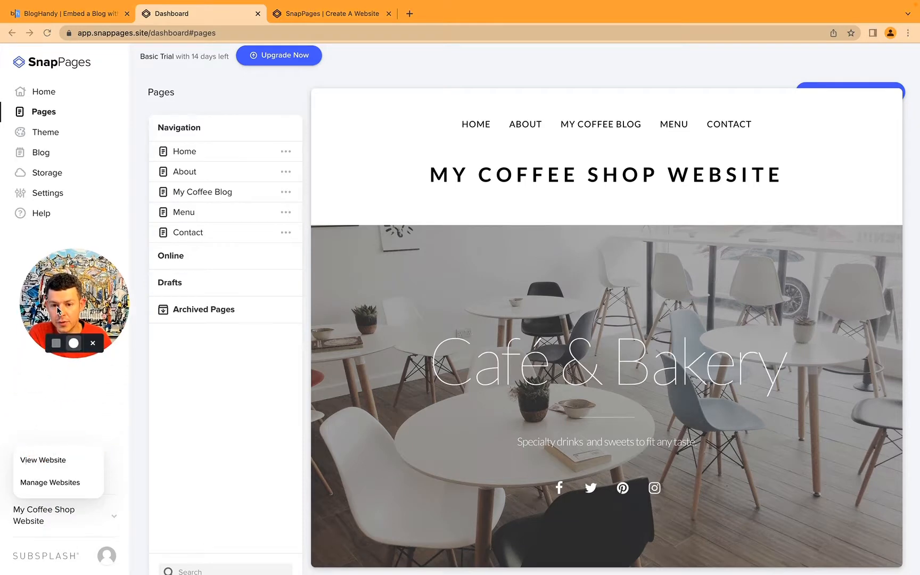
{"action": "left_click", "coordinate": [47, 461]}
{"action": "left_click", "coordinate": [47, 461]}
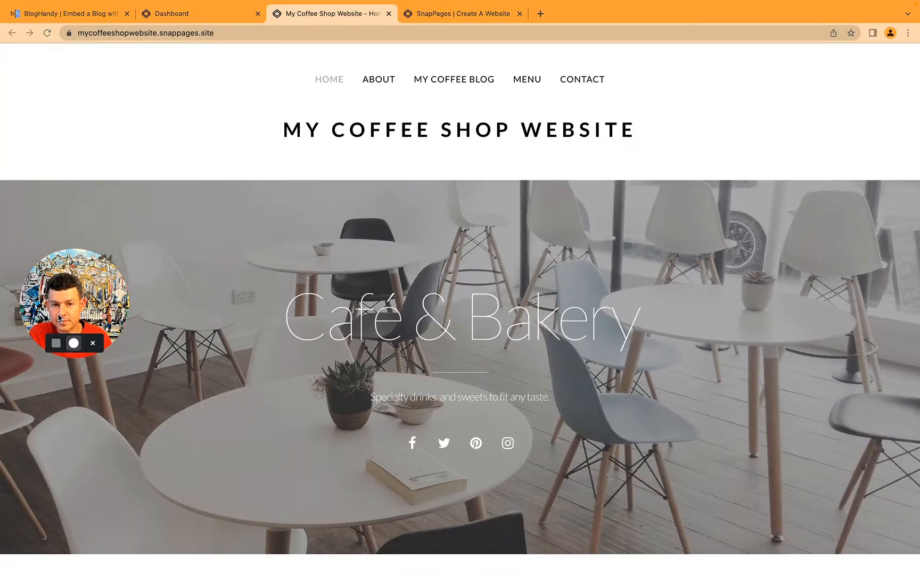
{"action": "left_click_drag", "start_coordinate": [58, 314], "coordinate": [45, 507]}
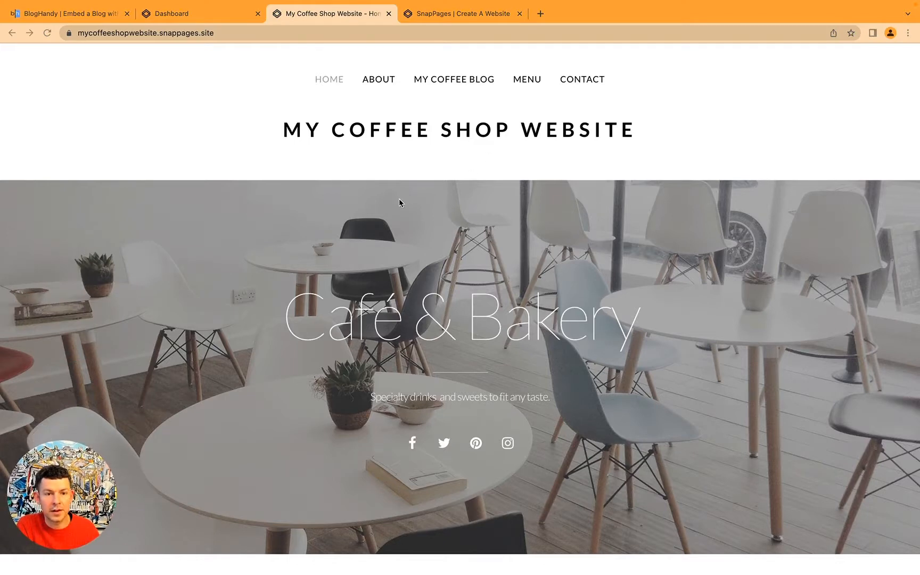
{"action": "left_click", "coordinate": [458, 83]}
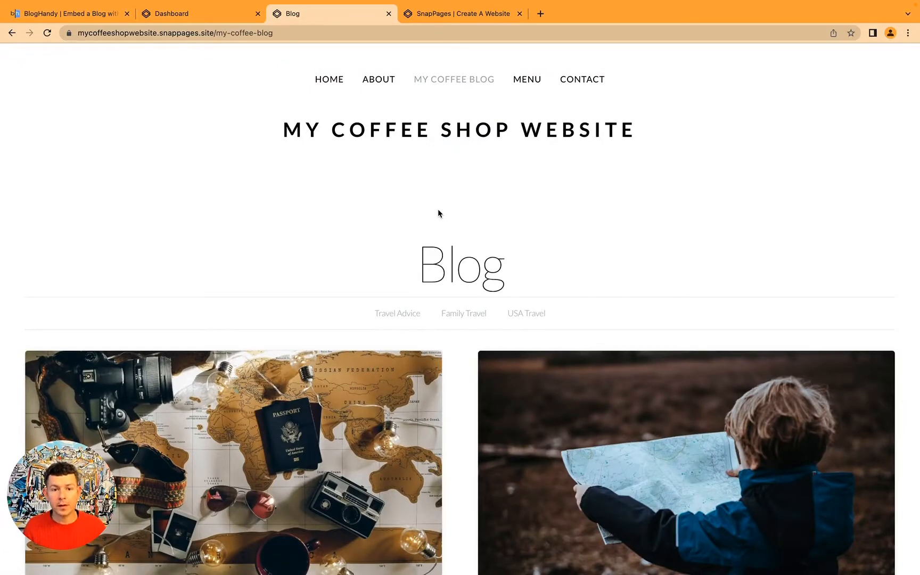
Examine the embedded blog's heading, category links and post cards on the live My Coffee Blog page.
{"action": "scroll", "coordinate": [437, 213], "scroll_direction": "down", "scroll_amount": 1}
{"action": "mouse_move", "coordinate": [407, 216]}
{"action": "left_mouse_down"}
{"action": "mouse_move", "coordinate": [512, 217]}
{"action": "mouse_move", "coordinate": [408, 223]}
{"action": "left_mouse_up"}
{"action": "left_click", "coordinate": [513, 213]}
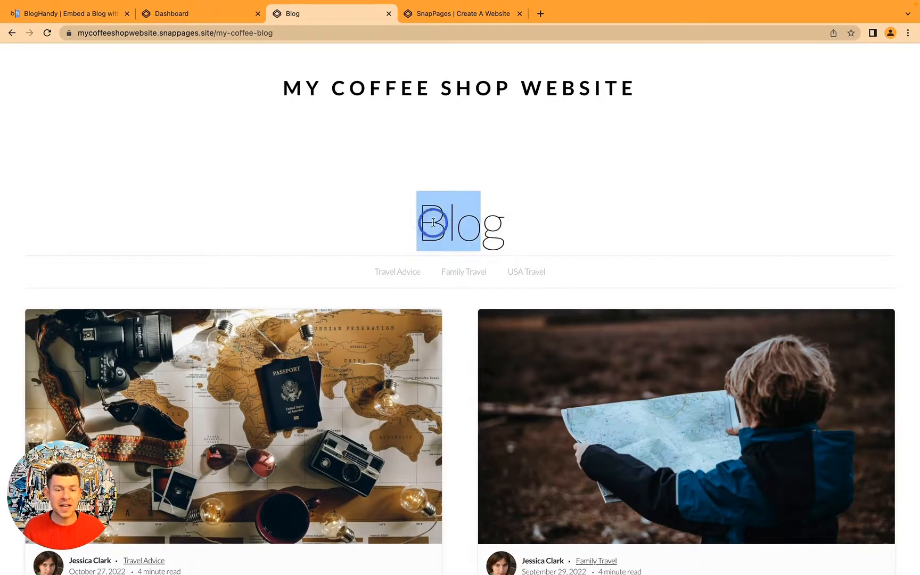
{"action": "left_click", "coordinate": [431, 230]}
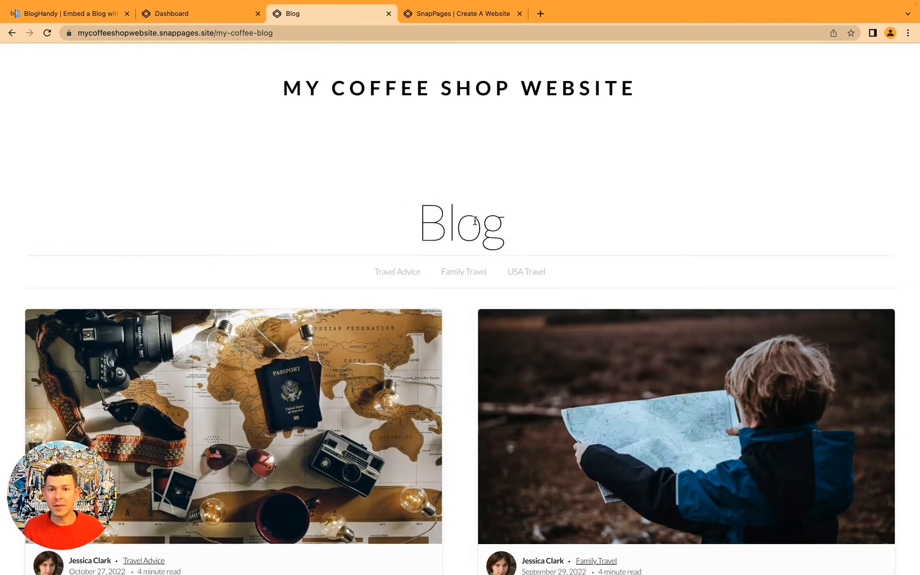
{"action": "scroll", "coordinate": [346, 283], "scroll_direction": "up", "scroll_amount": 1}
{"action": "scroll", "coordinate": [405, 239], "scroll_direction": "down", "scroll_amount": 2}
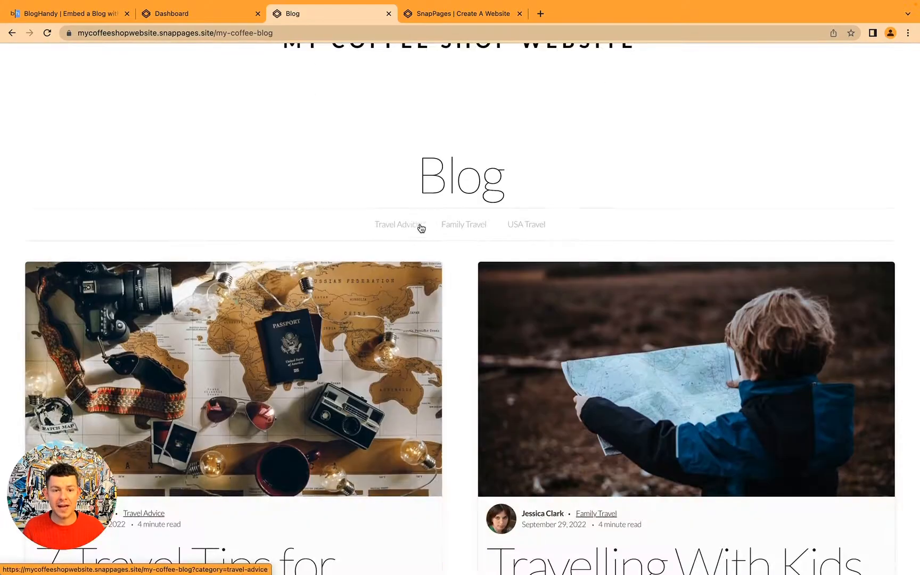
{"action": "scroll", "coordinate": [591, 225], "scroll_direction": "down", "scroll_amount": 3}
{"action": "scroll", "coordinate": [590, 225], "scroll_direction": "down", "scroll_amount": 2}
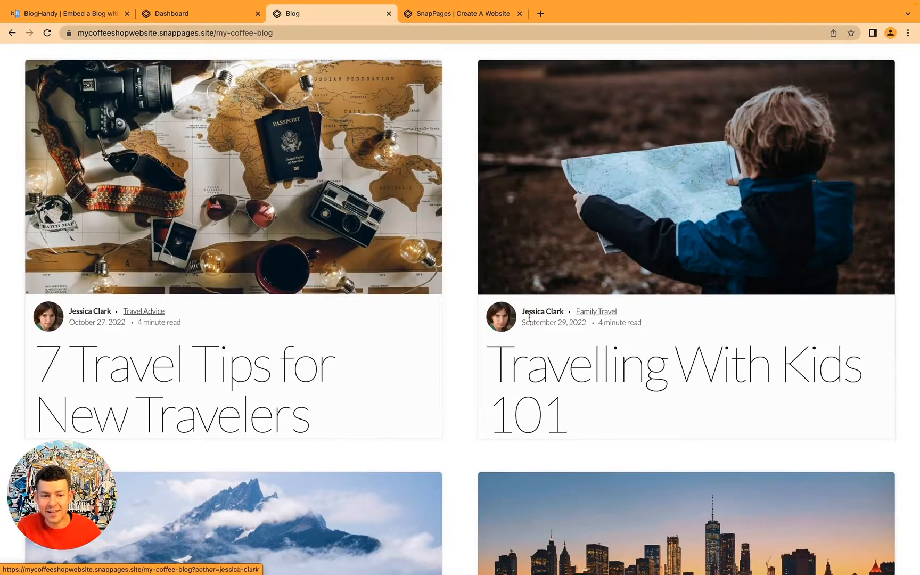
{"action": "scroll", "coordinate": [256, 325], "scroll_direction": "down", "scroll_amount": 7}
{"action": "scroll", "coordinate": [256, 325], "scroll_direction": "down", "scroll_amount": 5}
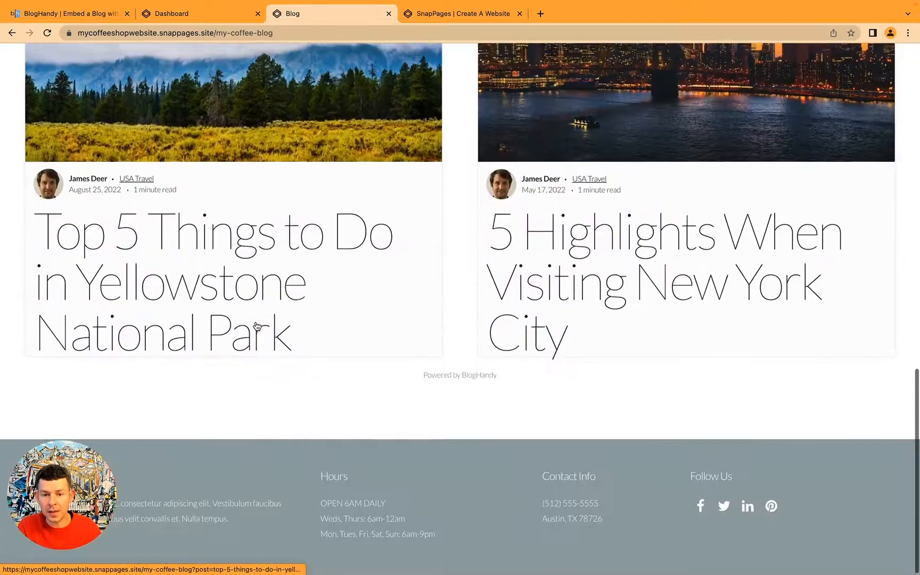
{"action": "scroll", "coordinate": [257, 325], "scroll_direction": "up", "scroll_amount": 8}
{"action": "scroll", "coordinate": [257, 326], "scroll_direction": "up", "scroll_amount": 9}
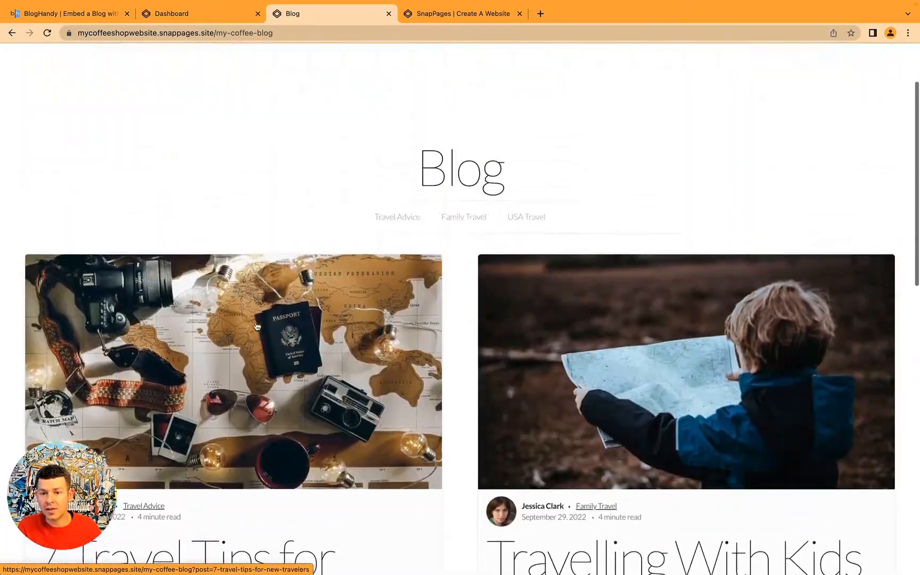
{"action": "scroll", "coordinate": [256, 326], "scroll_direction": "down", "scroll_amount": 4}
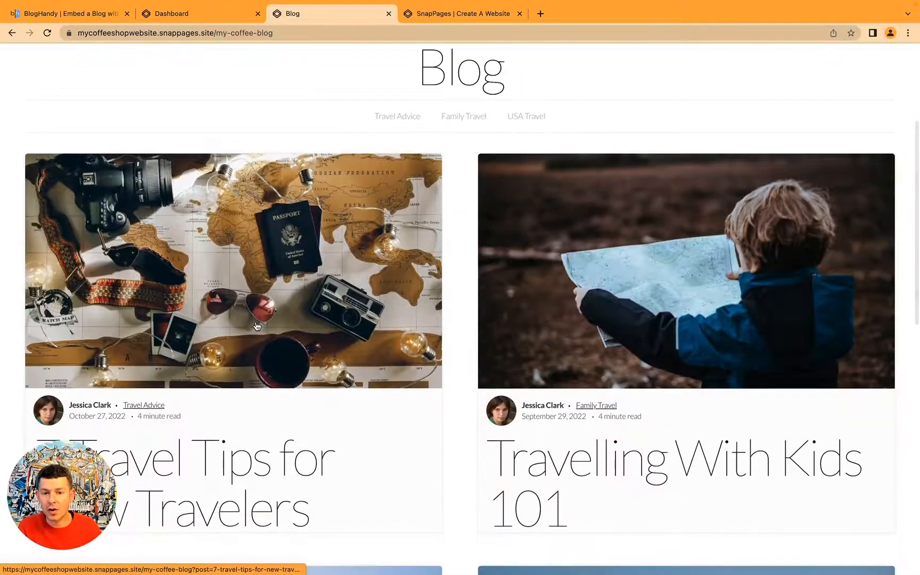
{"action": "scroll", "coordinate": [209, 341], "scroll_direction": "down", "scroll_amount": 5}
{"action": "scroll", "coordinate": [209, 341], "scroll_direction": "up", "scroll_amount": 3}
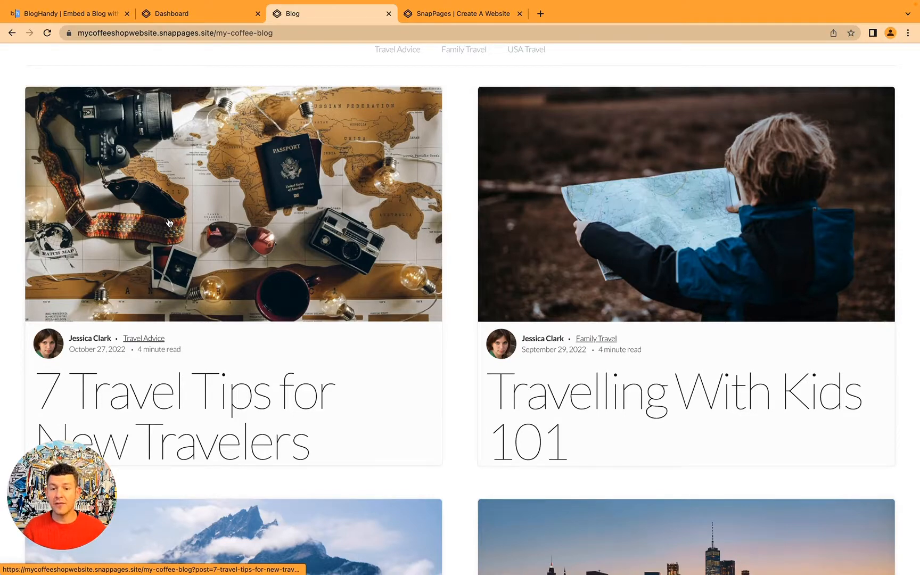
{"action": "scroll", "coordinate": [169, 222], "scroll_direction": "up", "scroll_amount": 5}
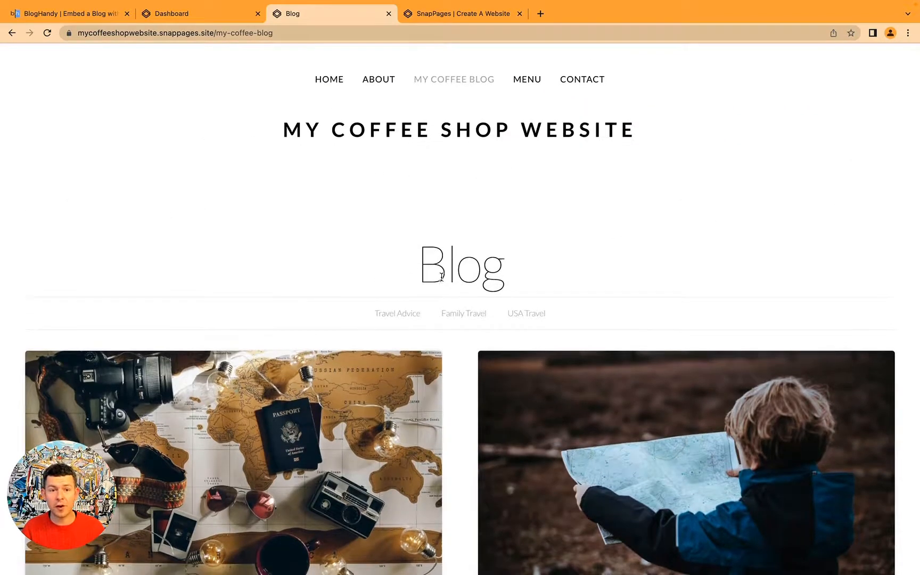
{"action": "scroll", "coordinate": [240, 375], "scroll_direction": "down", "scroll_amount": 5}
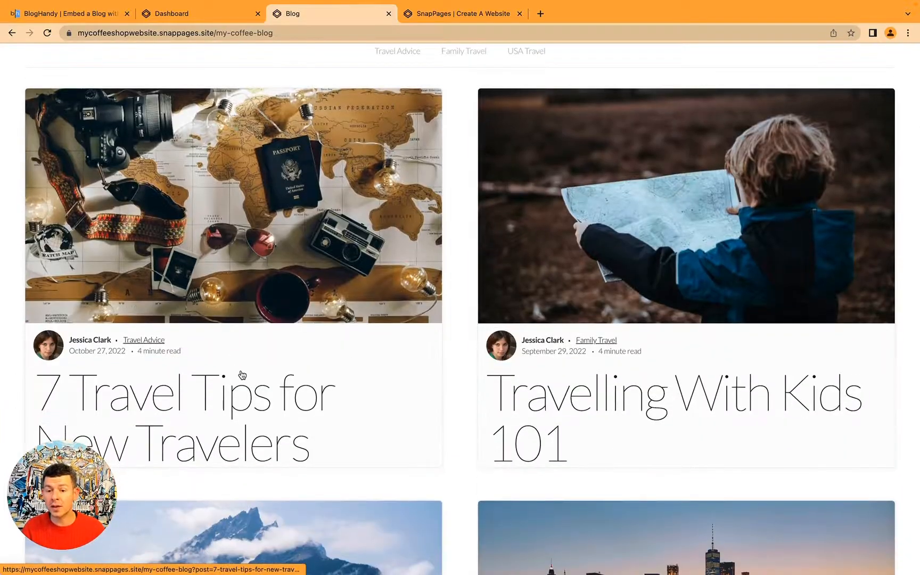
Switch to BlogHandy and open the Layout/Design settings at the Custom CSS section.
{"action": "left_click", "coordinate": [89, 14]}
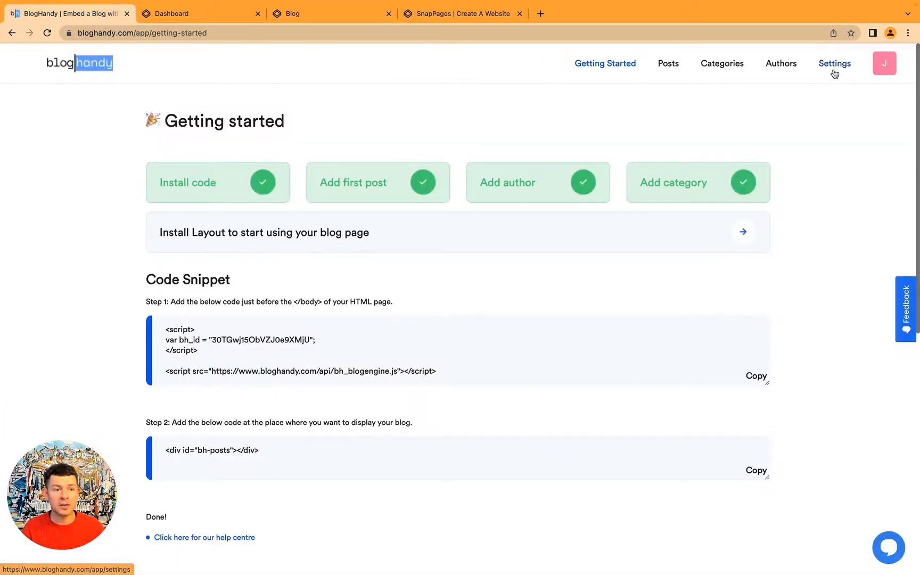
{"action": "left_click", "coordinate": [835, 68]}
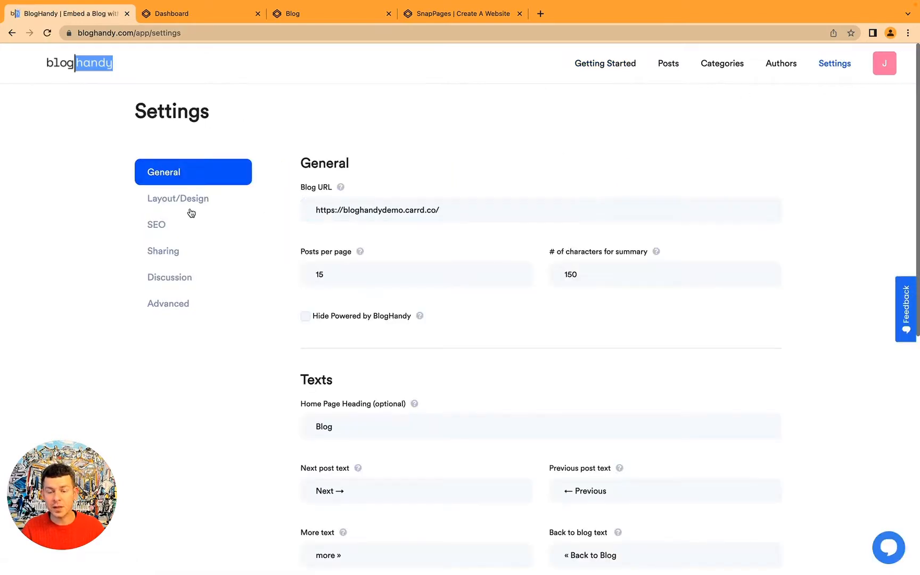
{"action": "left_click", "coordinate": [176, 201]}
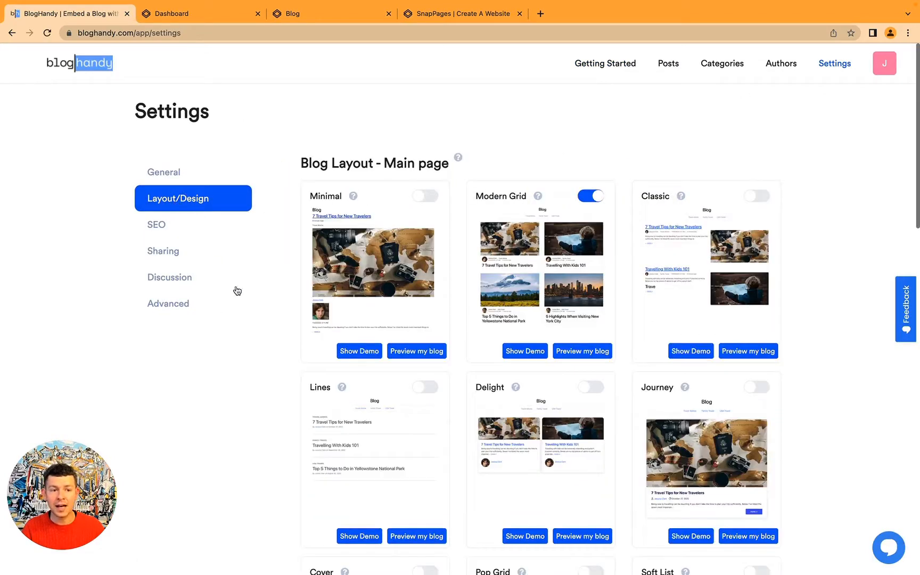
{"action": "scroll", "coordinate": [549, 468], "scroll_direction": "down", "scroll_amount": 3}
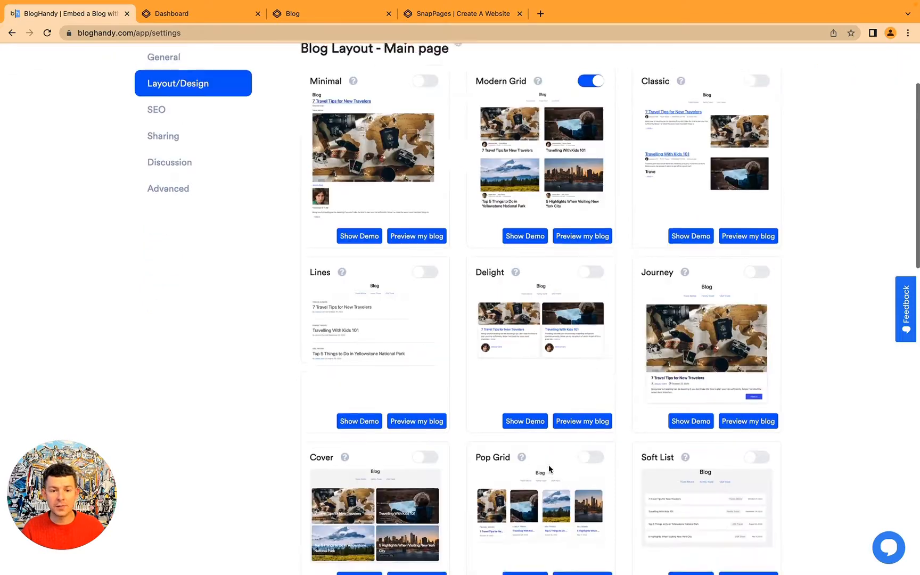
{"action": "scroll", "coordinate": [565, 424], "scroll_direction": "down", "scroll_amount": 3}
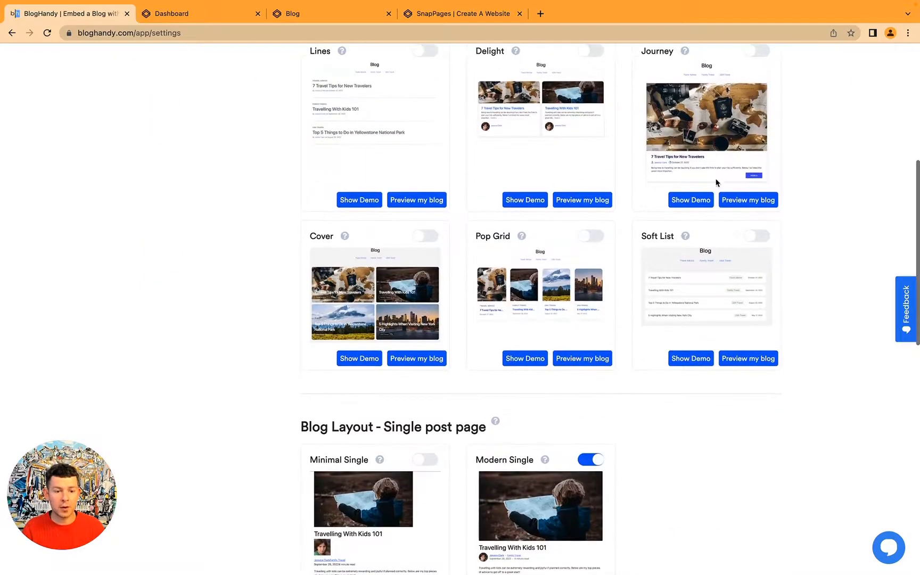
{"action": "scroll", "coordinate": [628, 269], "scroll_direction": "down", "scroll_amount": 10}
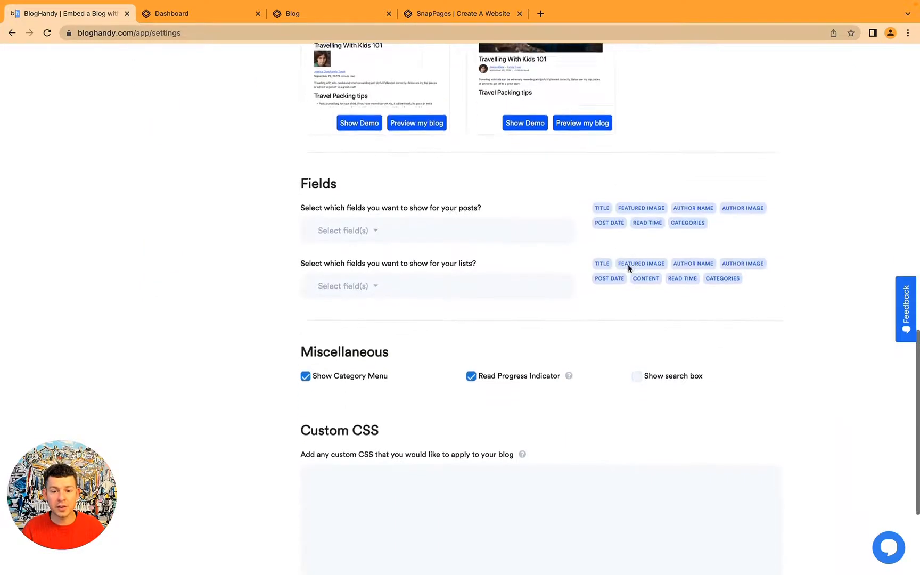
{"action": "scroll", "coordinate": [629, 269], "scroll_direction": "down", "scroll_amount": 1}
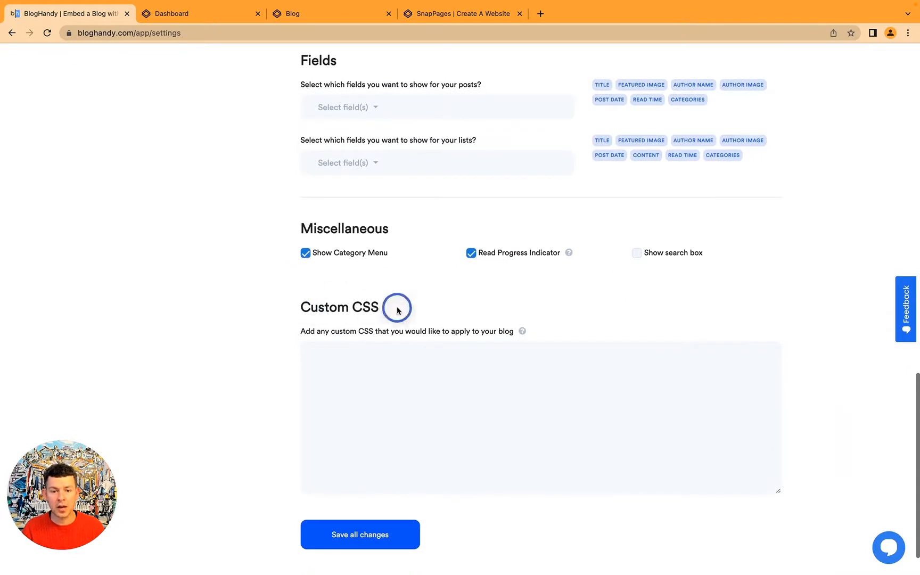
Add a custom CSS rule setting the h1 font-size to 30px, save all changes and dismiss the confirmation.
{"action": "left_click", "coordinate": [381, 402]}
{"action": "type", "text": "h1{ "}
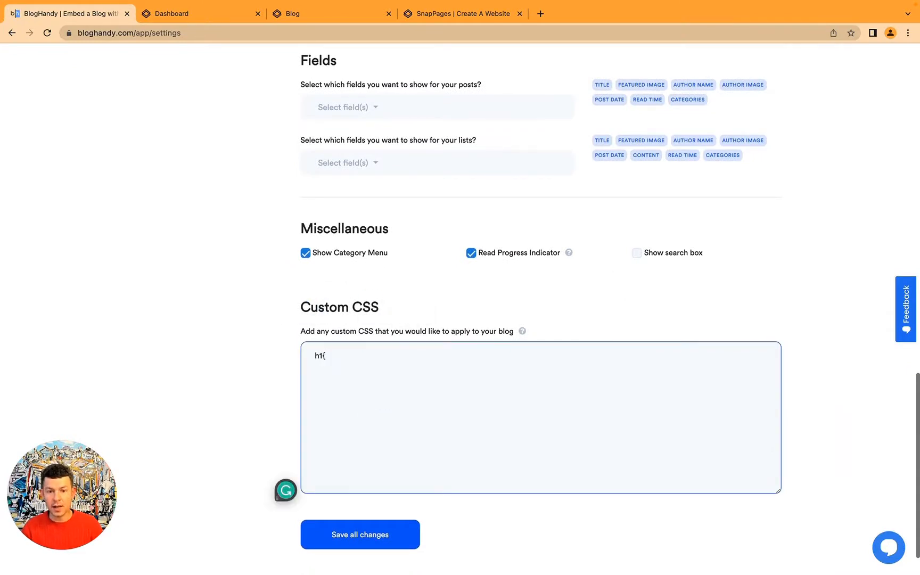
{"action": "type", "text": "font-size:30px;"}
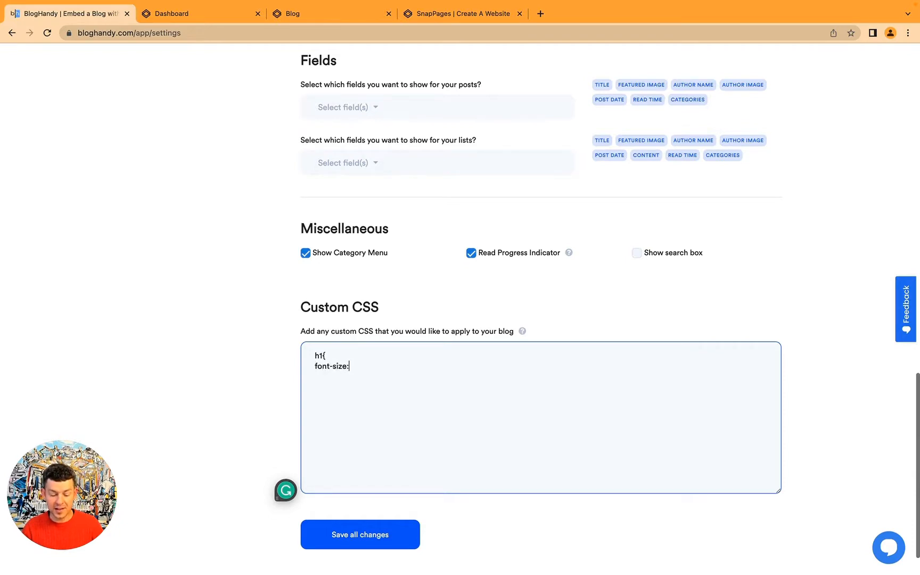
{"action": "left_click", "coordinate": [345, 528]}
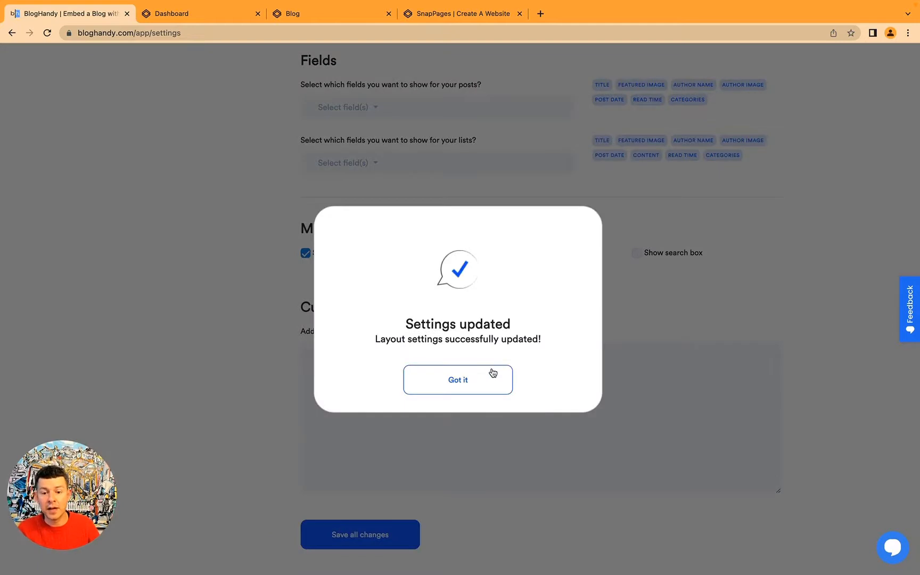
{"action": "left_click", "coordinate": [493, 374]}
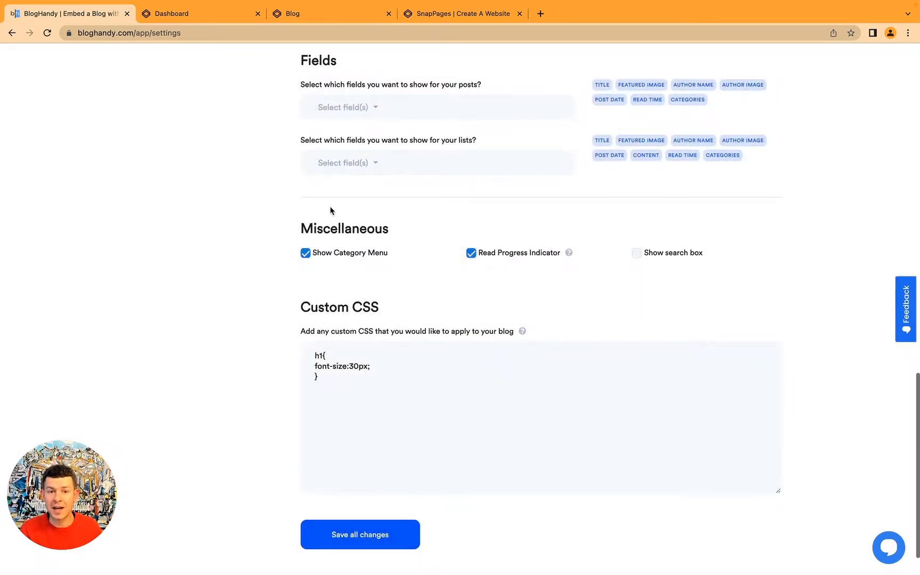
Reload the live My Coffee Blog page and check the size of the blog heading and post titles.
{"action": "left_click", "coordinate": [327, 13]}
{"action": "left_click", "coordinate": [48, 33]}
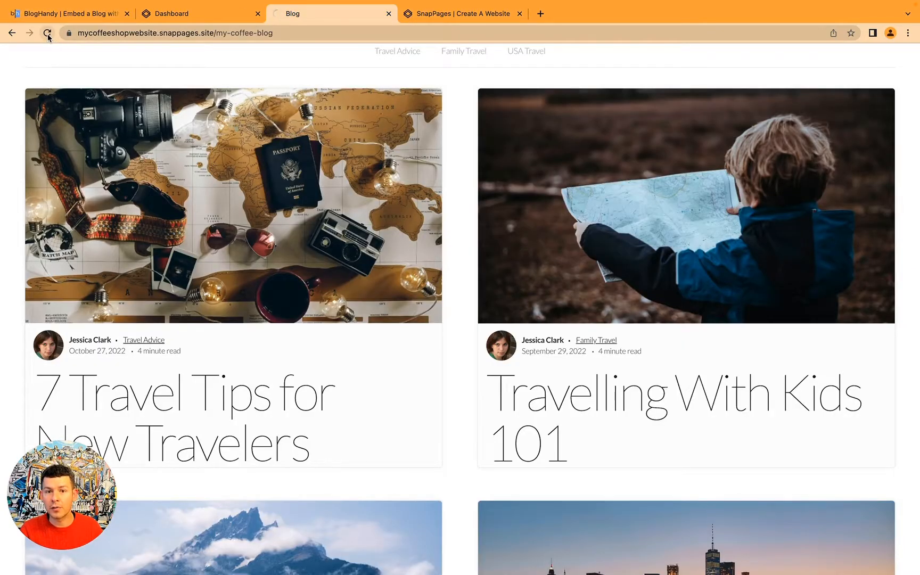
{"action": "scroll", "coordinate": [147, 346], "scroll_direction": "down", "scroll_amount": 5}
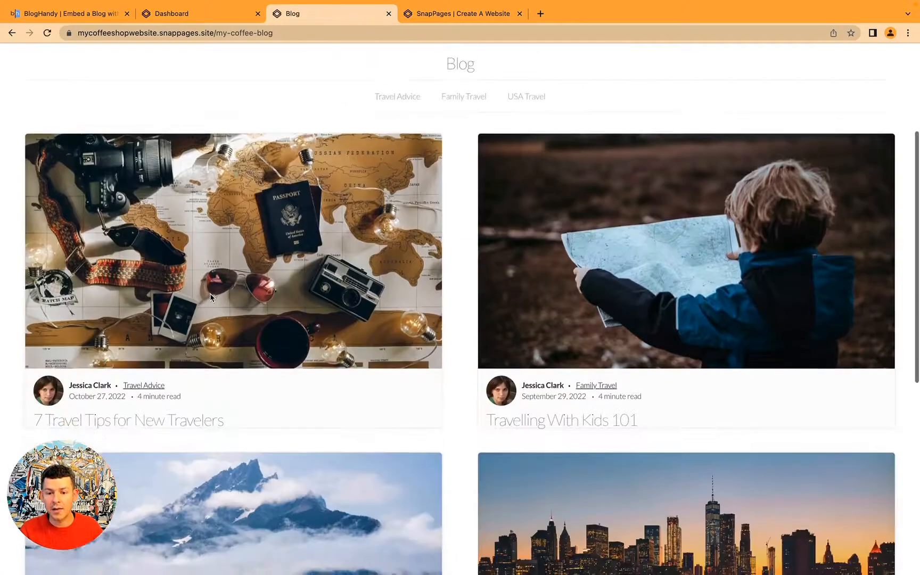
{"action": "scroll", "coordinate": [261, 261], "scroll_direction": "down", "scroll_amount": 2}
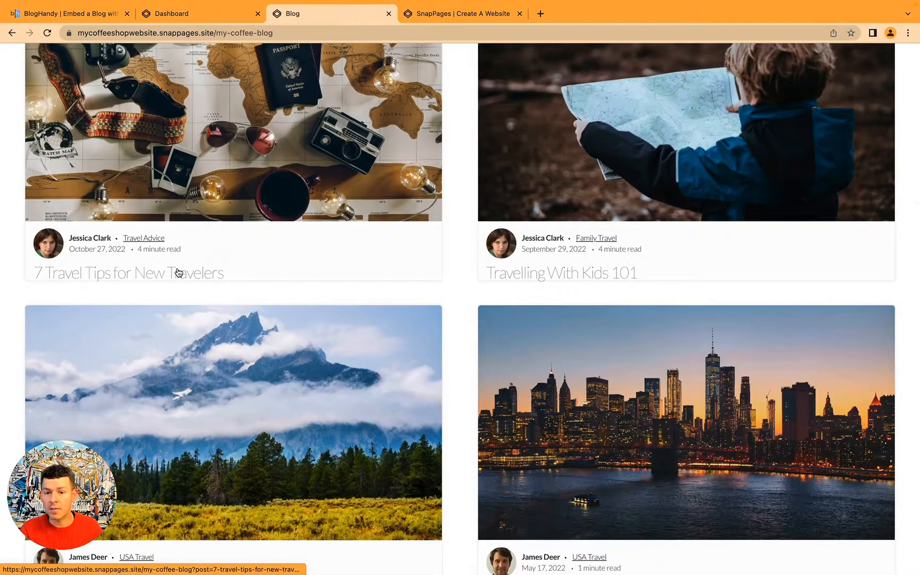
{"action": "scroll", "coordinate": [179, 273], "scroll_direction": "down", "scroll_amount": 2}
{"action": "scroll", "coordinate": [179, 269], "scroll_direction": "up", "scroll_amount": 2}
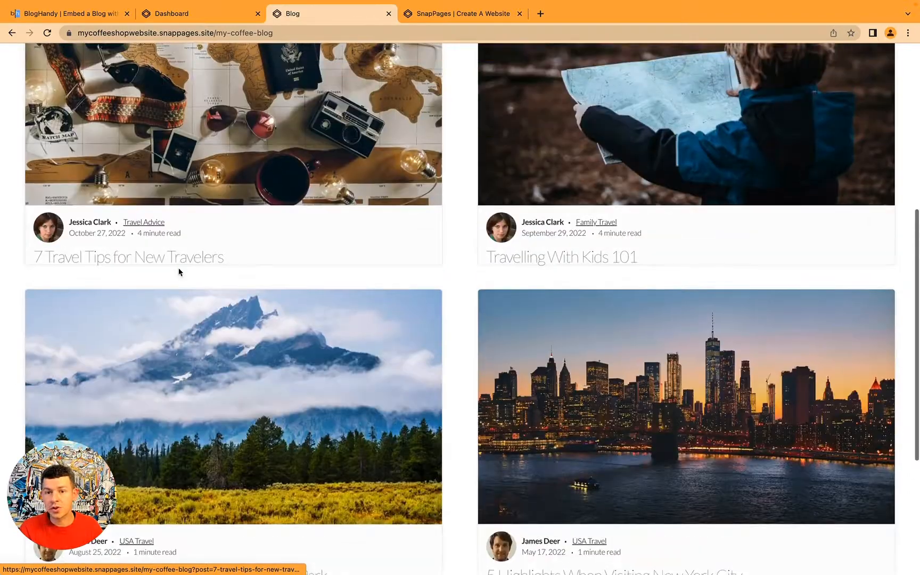
Open the "7 Travel Tips for New Travelers" post and inspect its title and the "Carry things you really need in a carry-on bag" subheading.
{"action": "left_click", "coordinate": [227, 201]}
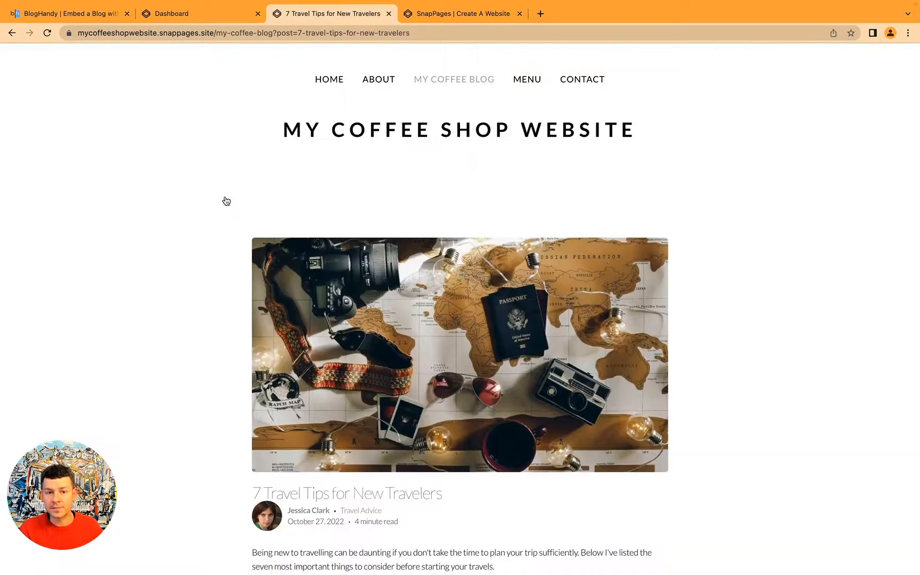
{"action": "scroll", "coordinate": [226, 200], "scroll_direction": "down", "scroll_amount": 2}
{"action": "scroll", "coordinate": [639, 262], "scroll_direction": "down", "scroll_amount": 5}
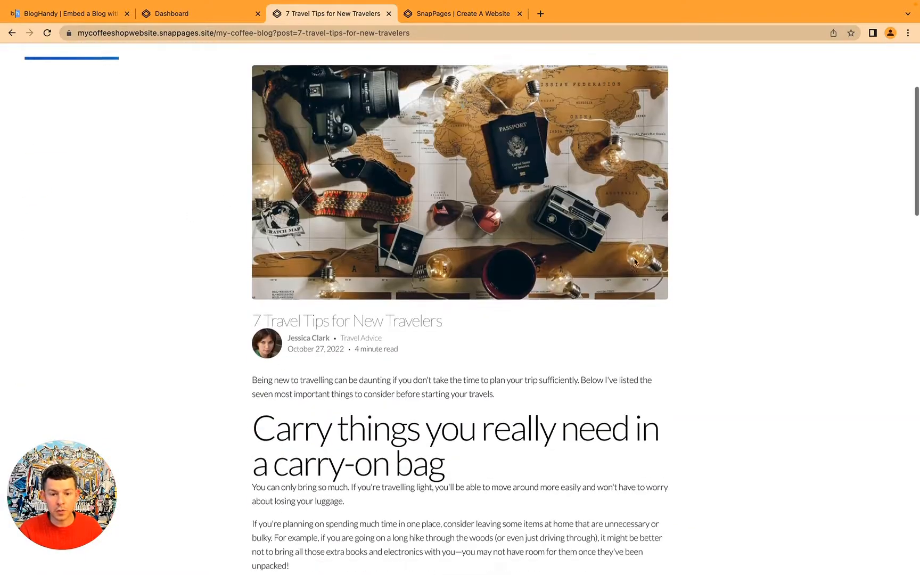
{"action": "left_click_drag", "start_coordinate": [248, 320], "coordinate": [471, 362]}
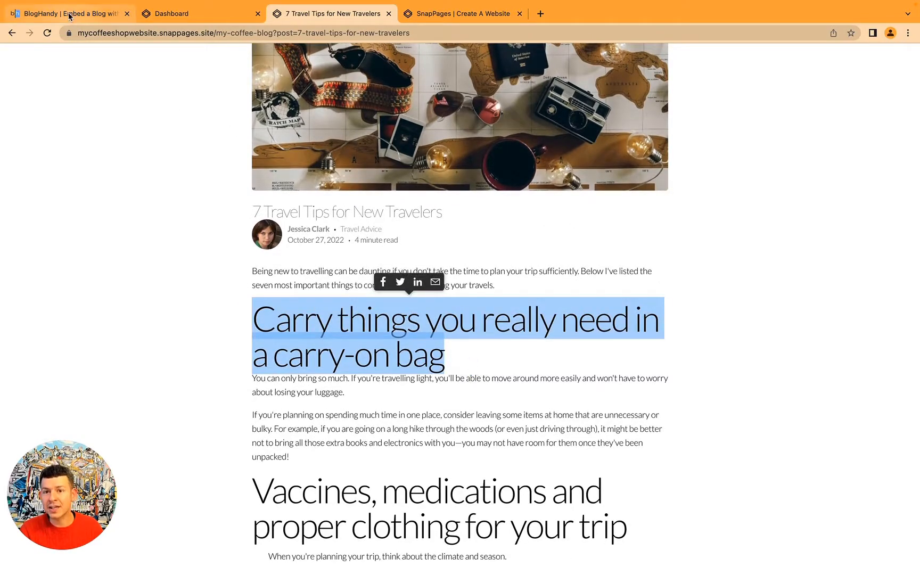
Switch to BlogHandy, add a custom CSS rule setting the h2 font-size to 28px below the h1 rule, and save all changes.
{"action": "left_click", "coordinate": [70, 15]}
{"action": "left_click", "coordinate": [459, 403]}
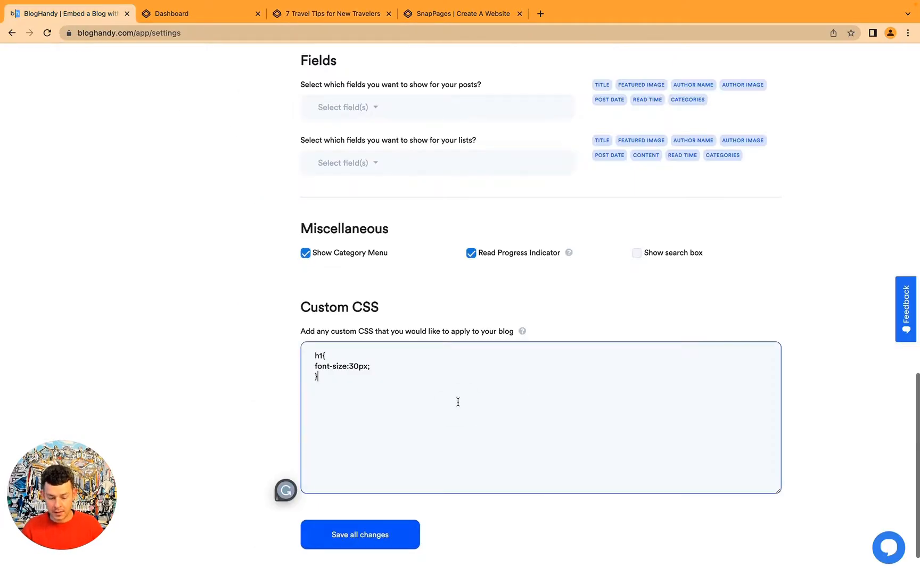
{"action": "key", "text": "Return"}
{"action": "key", "text": "Return"}
{"action": "type", "text": "h"}
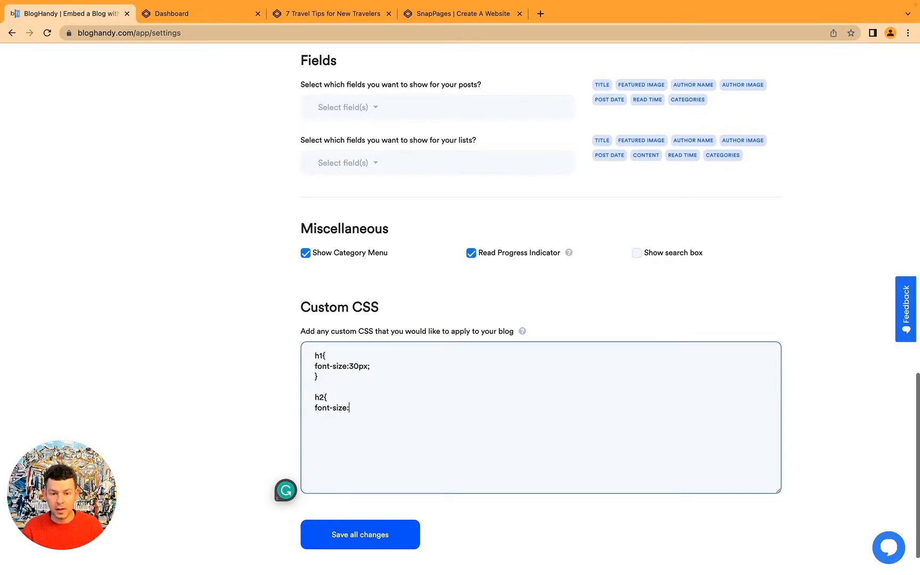
{"action": "type", "text": "2{"}
{"action": "key", "text": "Return"}
{"action": "type", "text": "font-size:28px; "}
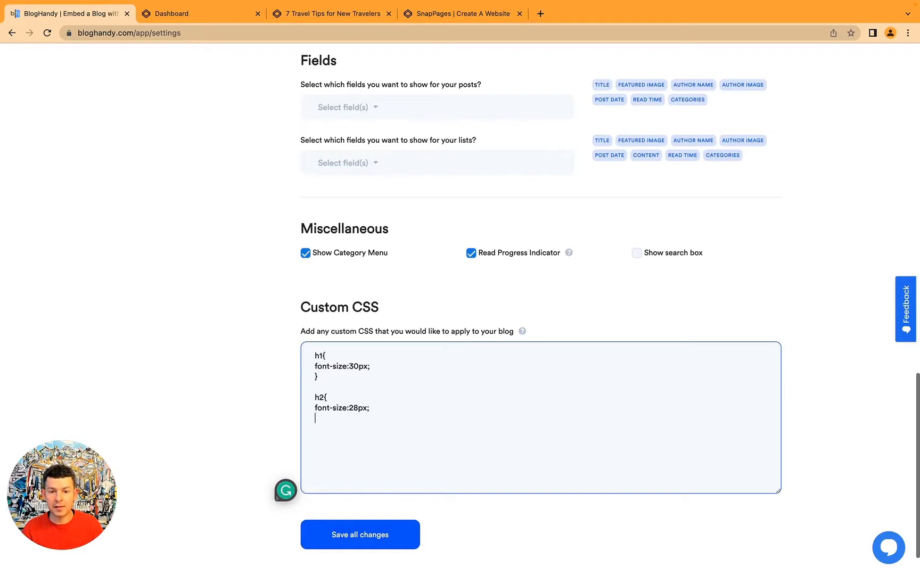
{"action": "type", "text": "}"}
{"action": "left_click", "coordinate": [391, 537]}
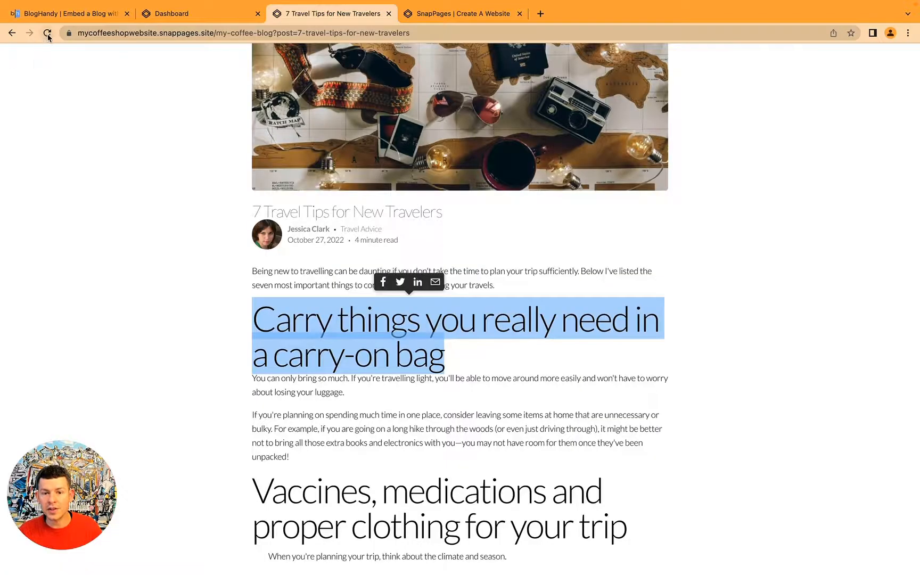
Reload the live "7 Travel Tips for New Travelers" post and check the size of its subheadings.
{"action": "left_click", "coordinate": [47, 34]}
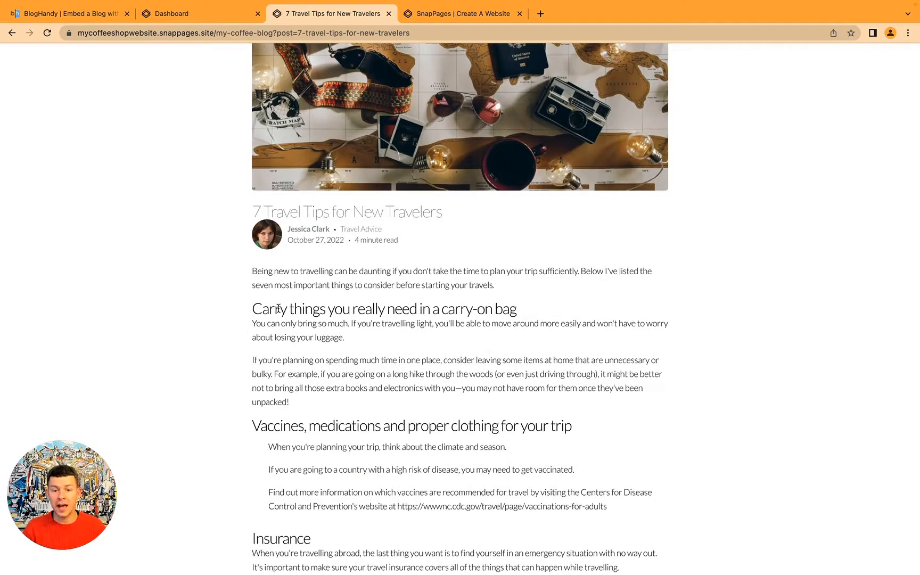
{"action": "left_click_drag", "start_coordinate": [281, 309], "coordinate": [414, 302]}
{"action": "left_click", "coordinate": [413, 302]}
{"action": "scroll", "coordinate": [164, 141], "scroll_direction": "up", "scroll_amount": 5}
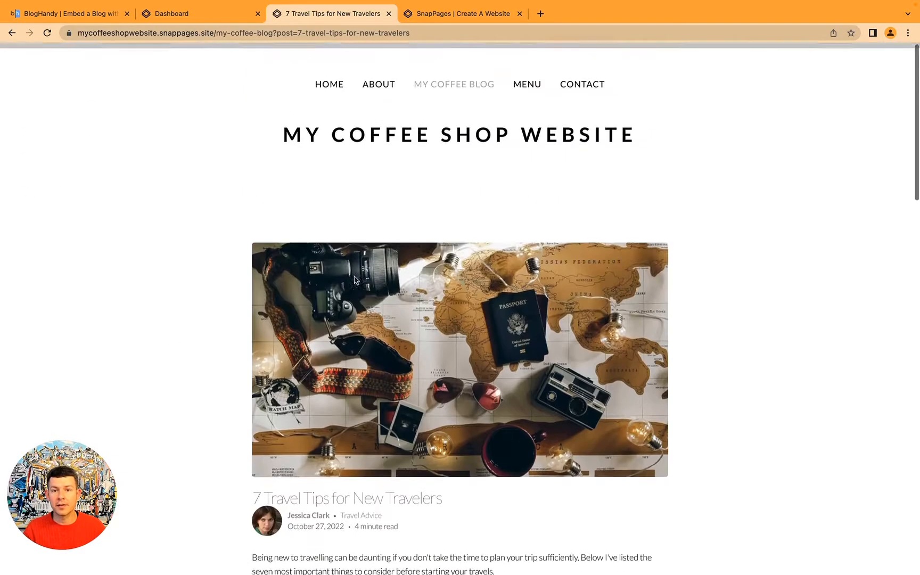
Switch to BlogHandy, choose the Pop Grid layout for the blog list, and dismiss the confirmation.
{"action": "left_click", "coordinate": [85, 15]}
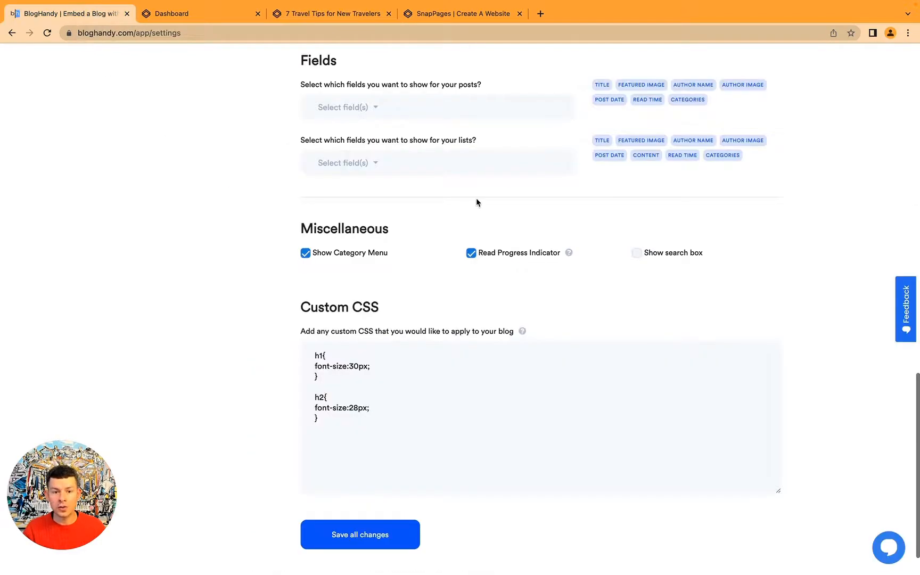
{"action": "scroll", "coordinate": [477, 200], "scroll_direction": "up", "scroll_amount": 15}
{"action": "scroll", "coordinate": [477, 202], "scroll_direction": "down", "scroll_amount": 7}
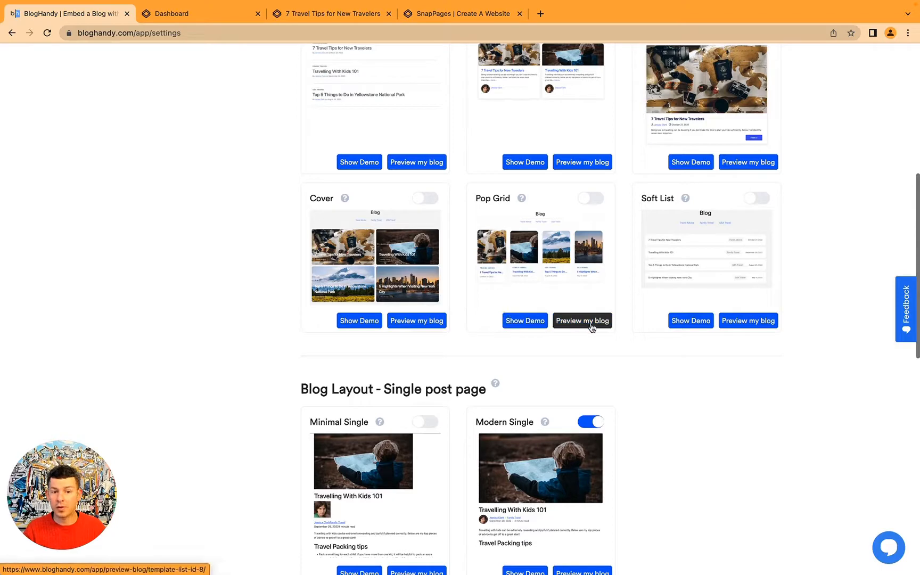
{"action": "left_click", "coordinate": [592, 200]}
{"action": "left_click", "coordinate": [465, 387]}
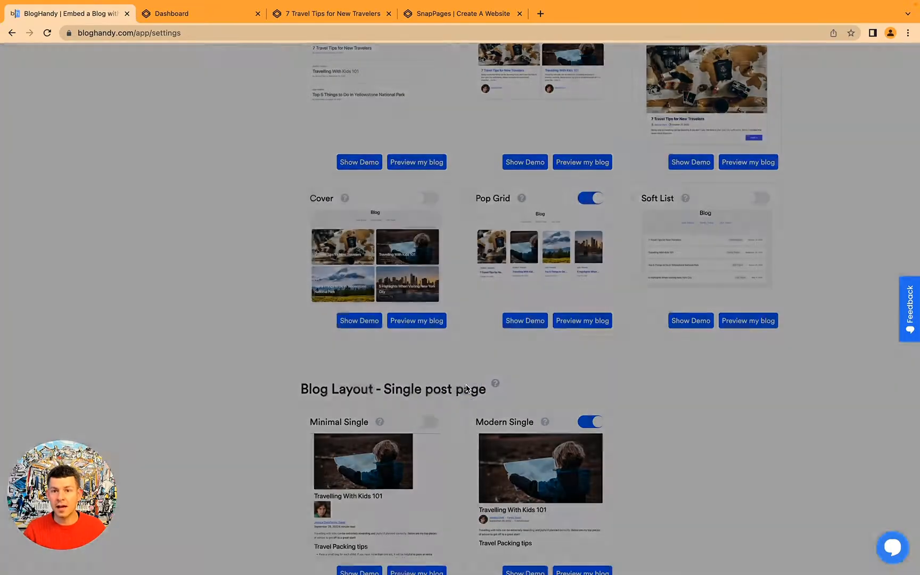
Return to the live My Coffee Blog list page, reload it and examine the new grid of post cards.
{"action": "left_click", "coordinate": [334, 13]}
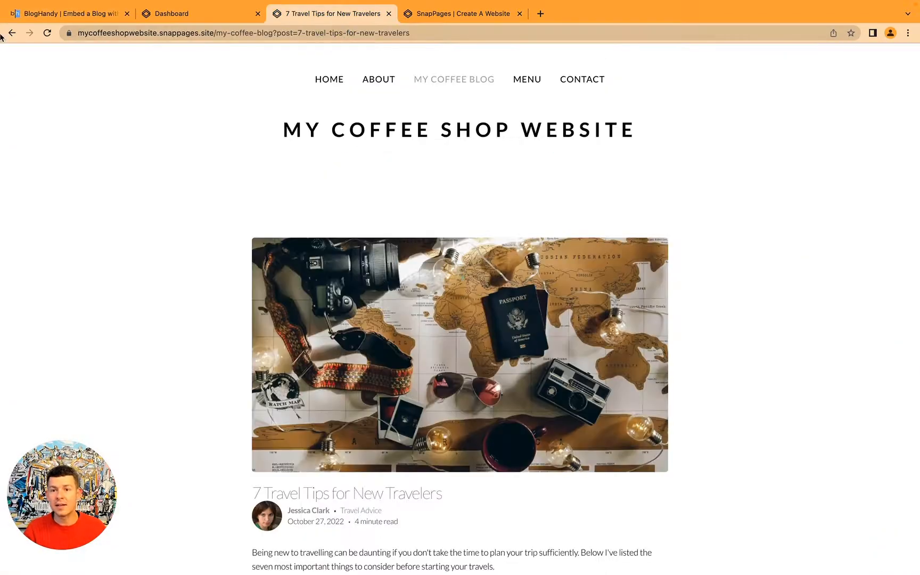
{"action": "left_click", "coordinate": [12, 33]}
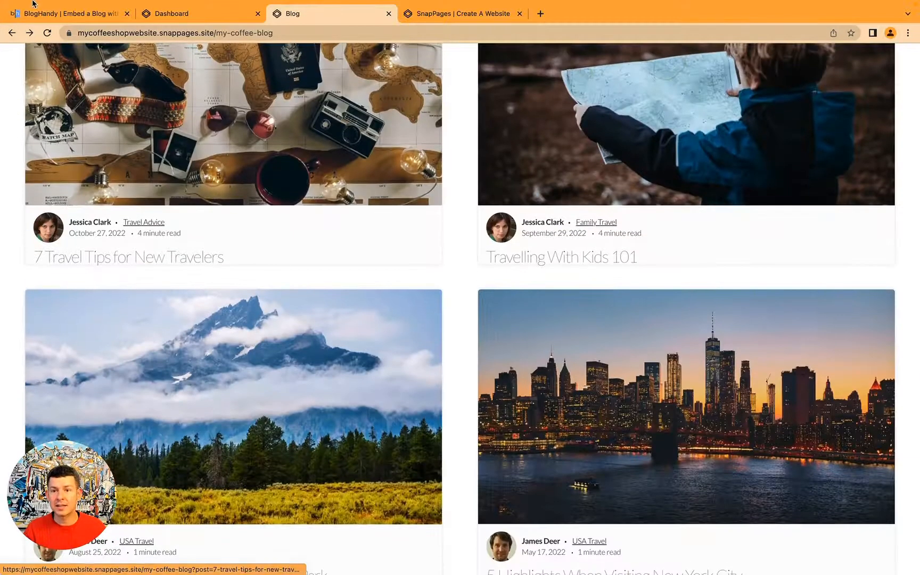
{"action": "left_click", "coordinate": [48, 33]}
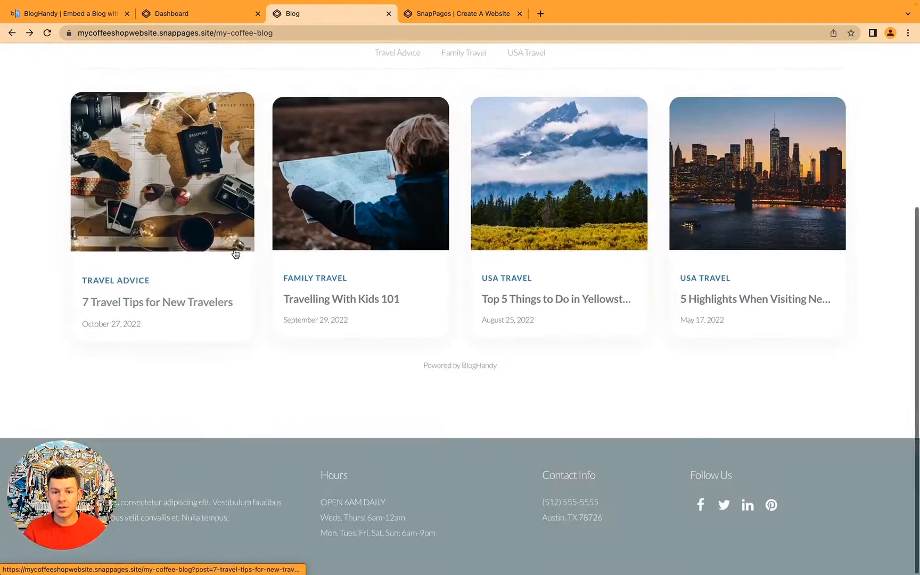
{"action": "scroll", "coordinate": [236, 253], "scroll_direction": "up", "scroll_amount": 4}
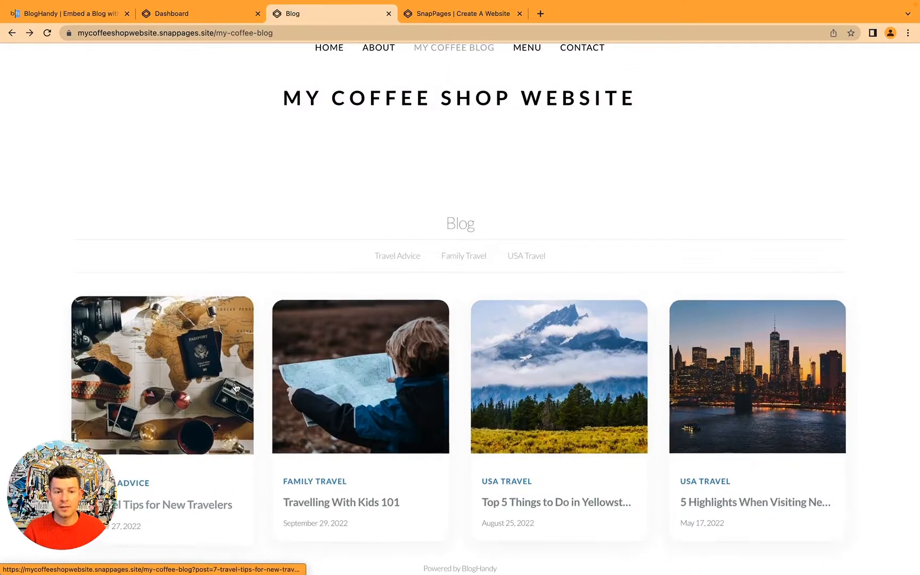
{"action": "scroll", "coordinate": [233, 382], "scroll_direction": "down", "scroll_amount": 3}
{"action": "scroll", "coordinate": [218, 240], "scroll_direction": "up", "scroll_amount": 3}
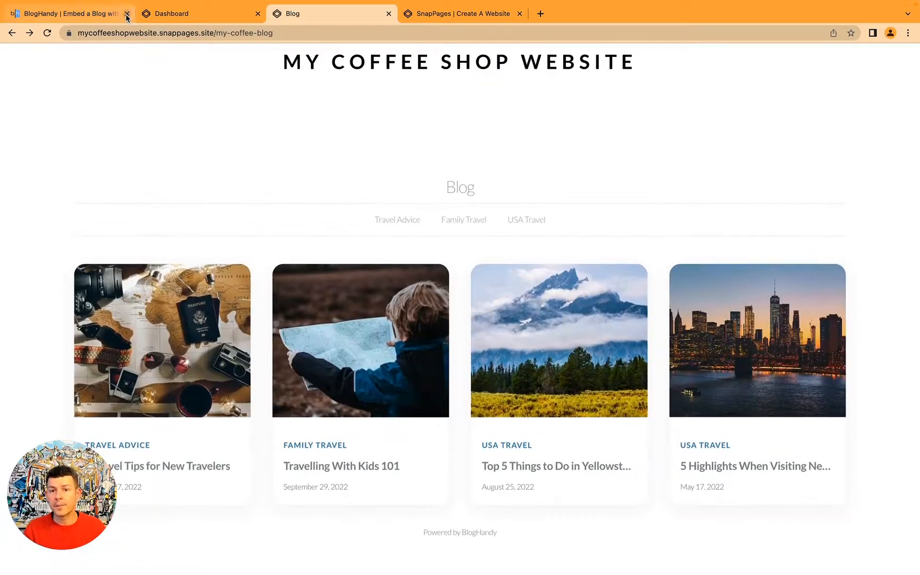
Switch to BlogHandy and enable the search box in the Miscellaneous layout settings.
{"action": "left_click", "coordinate": [80, 13]}
{"action": "scroll", "coordinate": [505, 248], "scroll_direction": "down", "scroll_amount": 5}
{"action": "scroll", "coordinate": [505, 248], "scroll_direction": "down", "scroll_amount": 3}
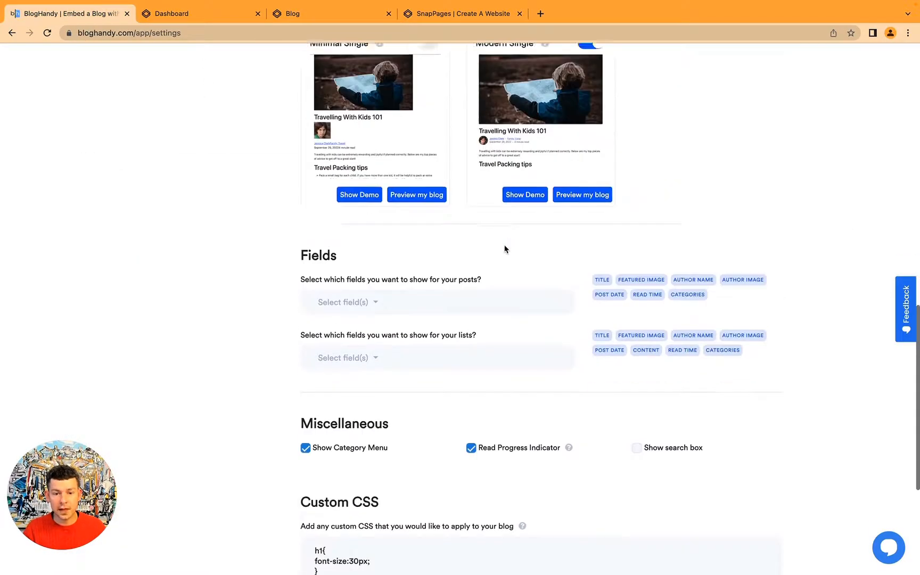
{"action": "scroll", "coordinate": [380, 323], "scroll_direction": "down", "scroll_amount": 2}
{"action": "left_click", "coordinate": [675, 316]}
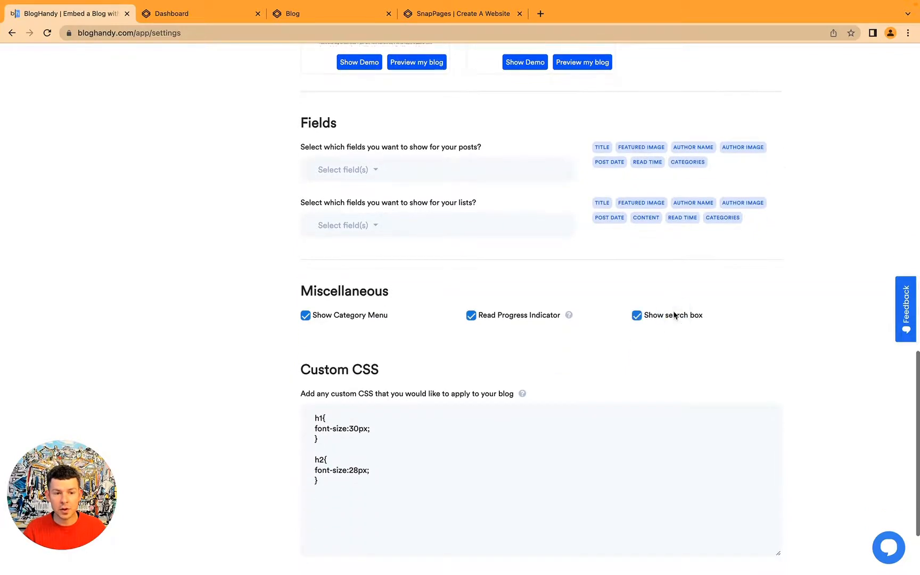
{"action": "left_click", "coordinate": [348, 318]}
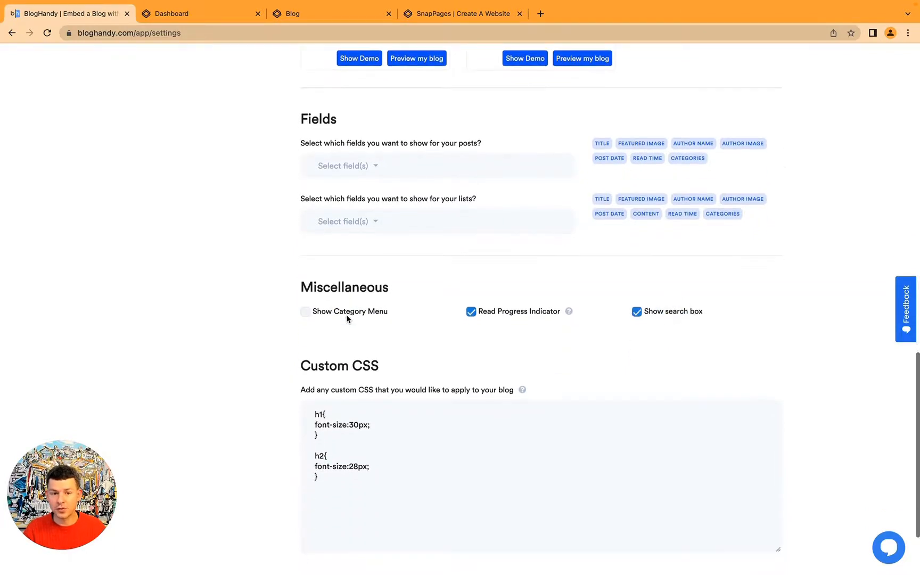
{"action": "scroll", "coordinate": [361, 310], "scroll_direction": "down", "scroll_amount": 2}
{"action": "left_click", "coordinate": [382, 515]}
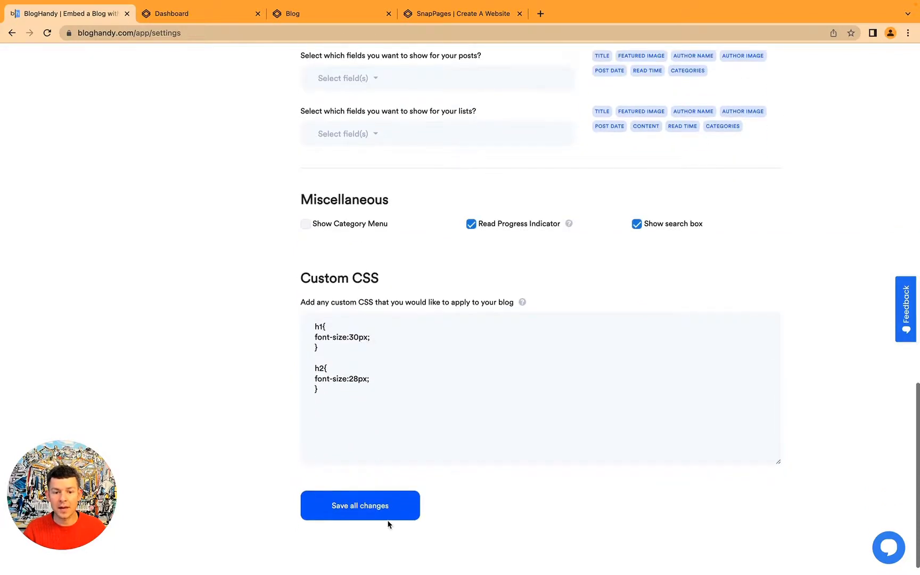
{"action": "left_click", "coordinate": [359, 223]}
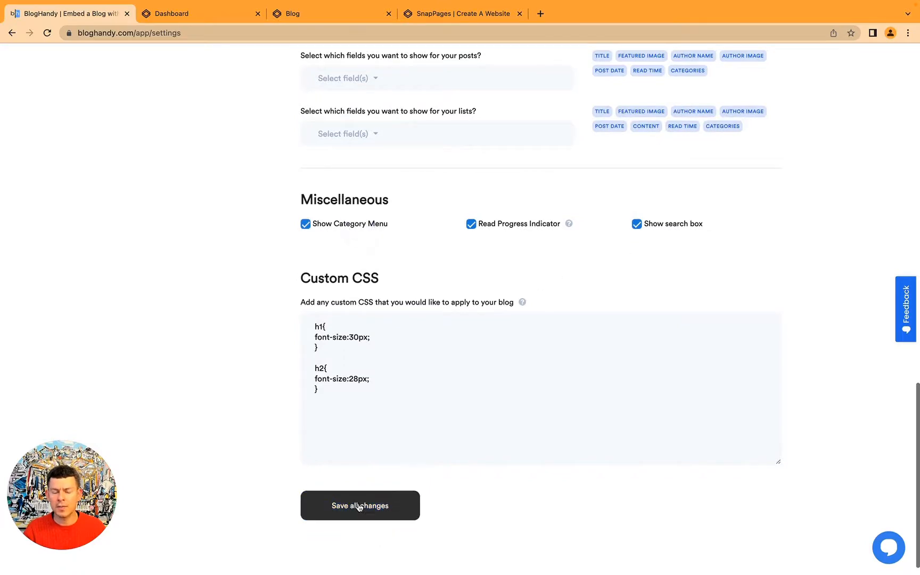
Save all layout changes and dismiss the confirmation.
{"action": "left_click", "coordinate": [382, 507]}
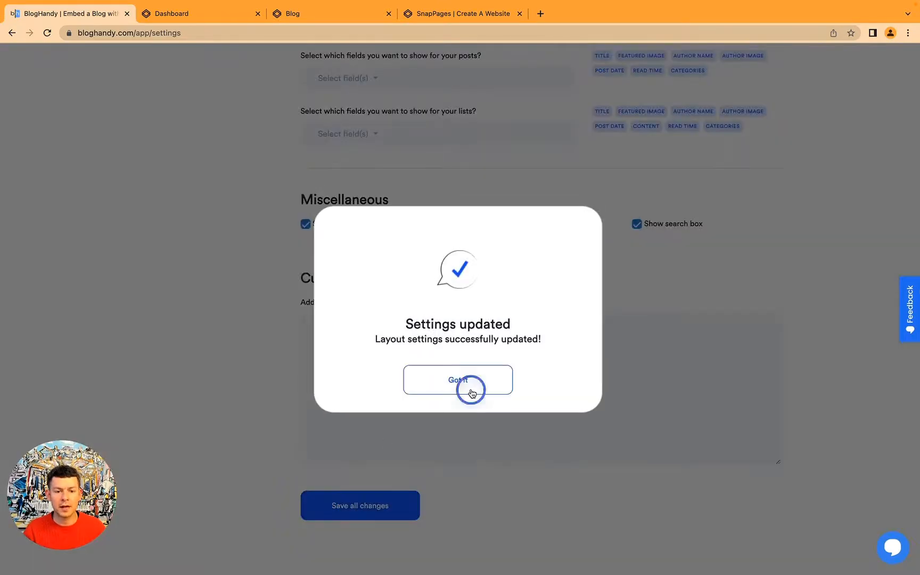
{"action": "left_click", "coordinate": [470, 386]}
Reload the live My Coffee Blog page and place the cursor in the blog's search box.
{"action": "left_click", "coordinate": [325, 15]}
{"action": "key", "text": "super+r"}
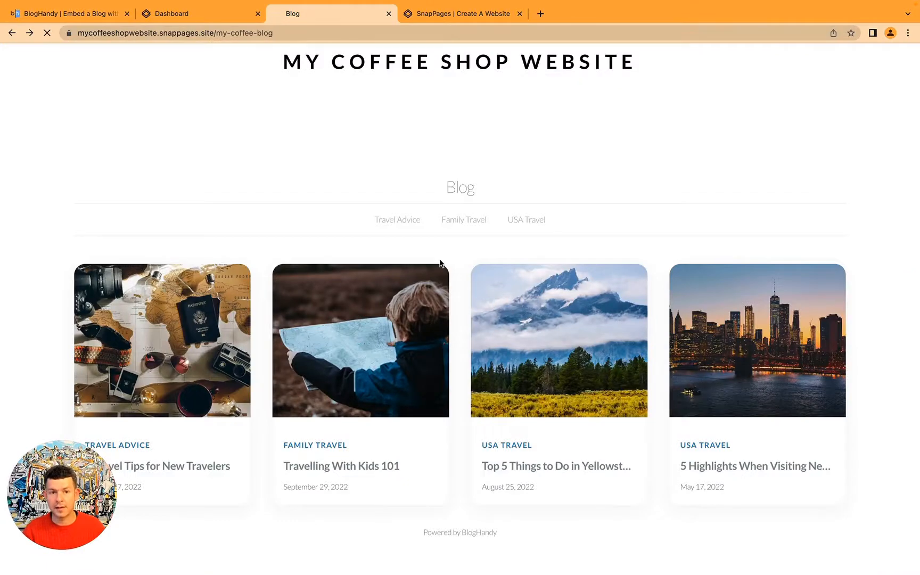
{"action": "left_click", "coordinate": [525, 242]}
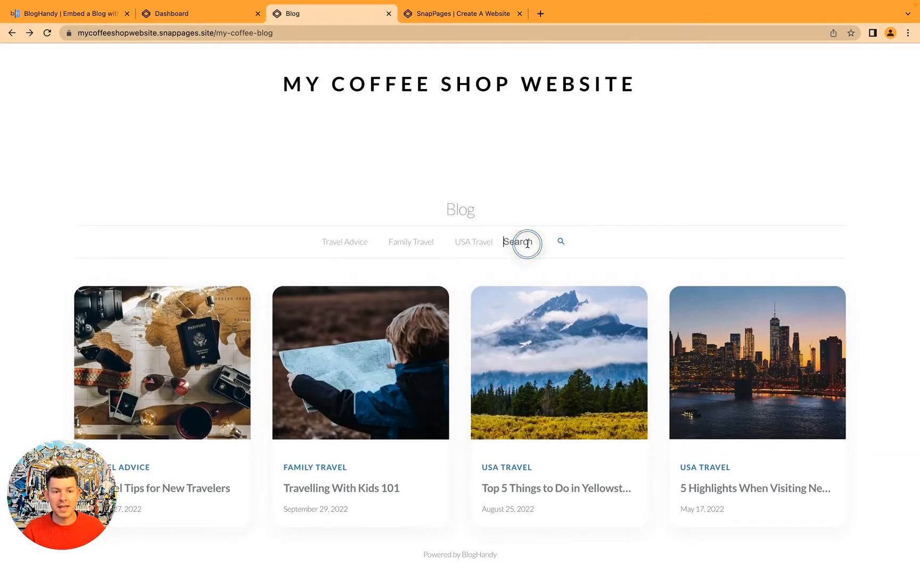